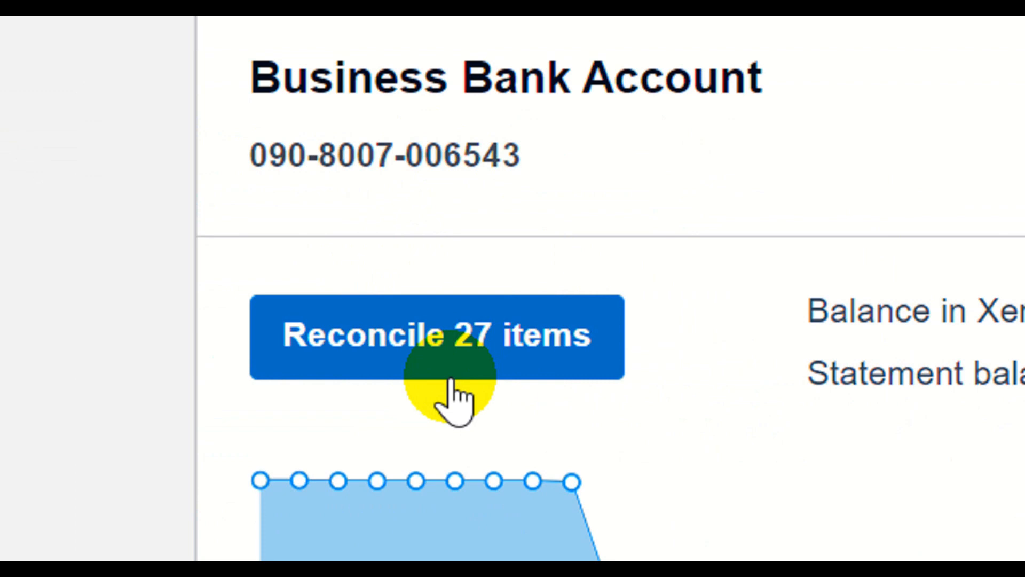
# - Open the bank reconciliation of the Business Bank Account
pyautogui.click(416, 337)
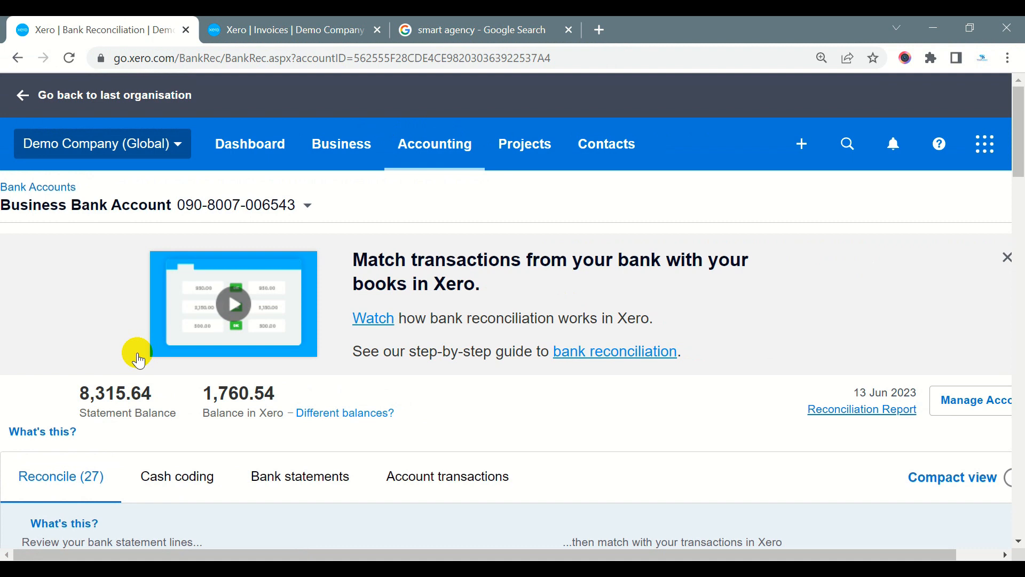
pyautogui.scroll(-4, 504, 407)
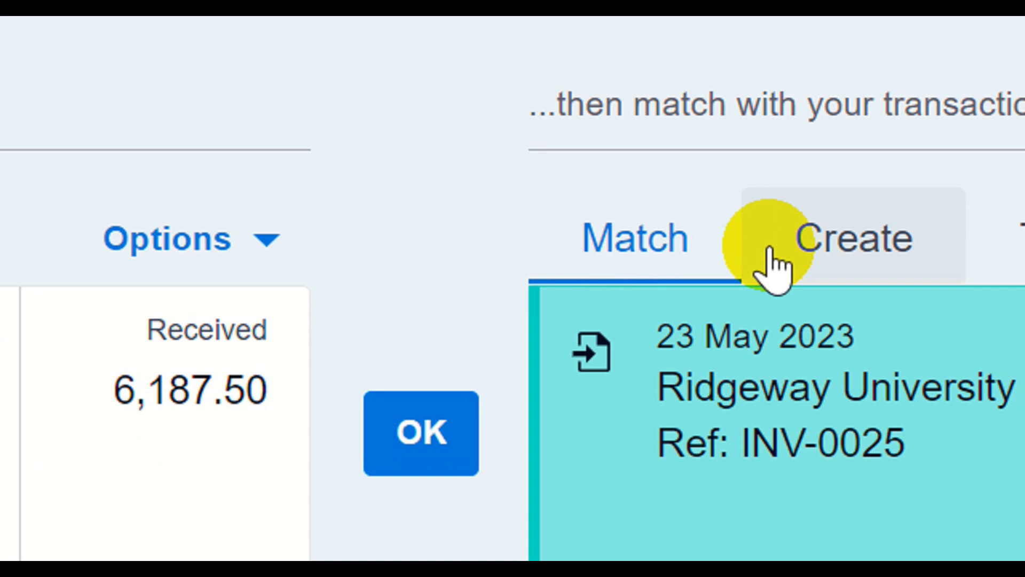
# - Look through the Create, Transfer and Discuss options for the Ridgeway University receipt, leave the discussion note empty and return to its match
pyautogui.click(821, 264)
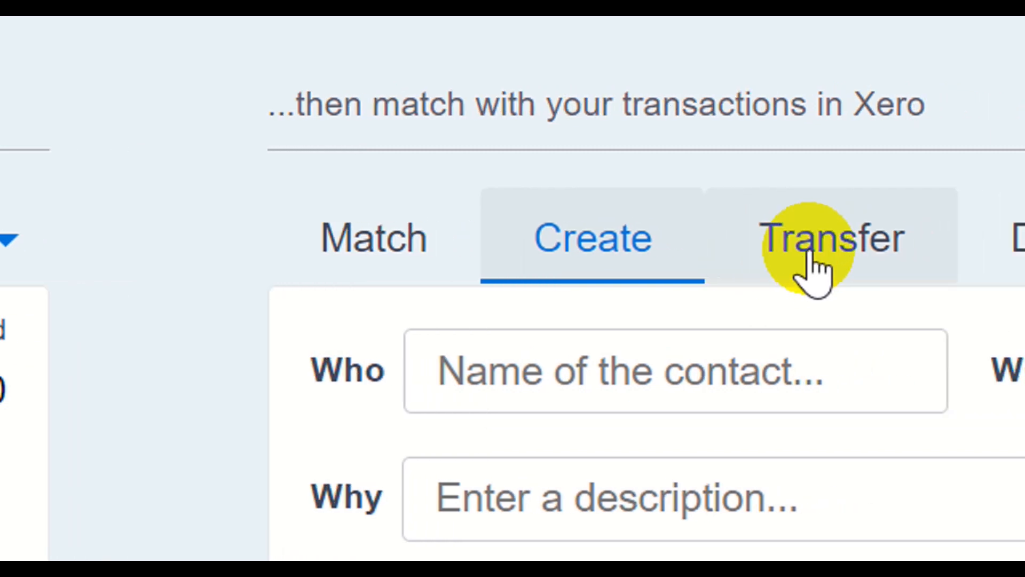
pyautogui.click(900, 266)
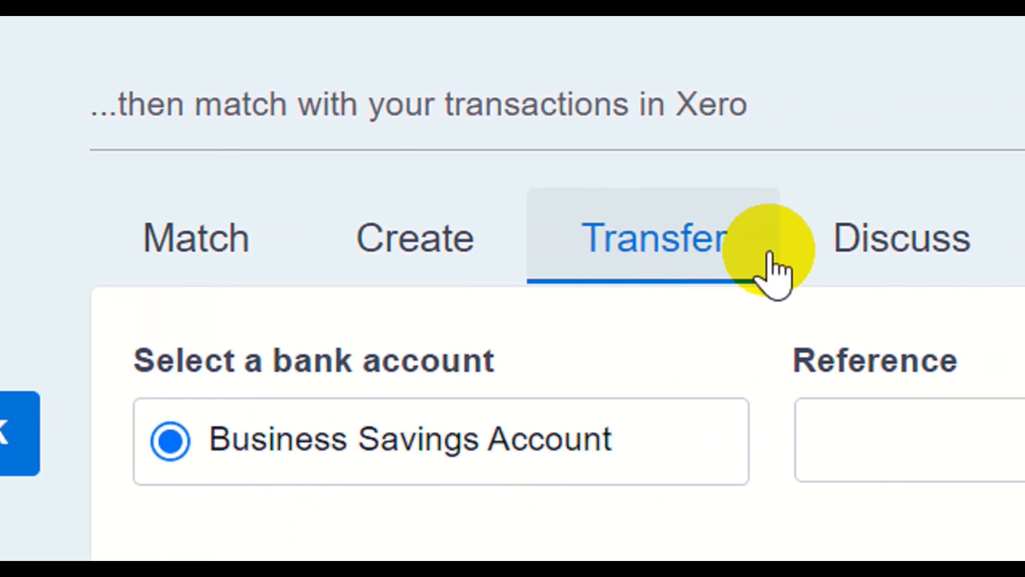
pyautogui.click(885, 250)
pyautogui.click(340, 407)
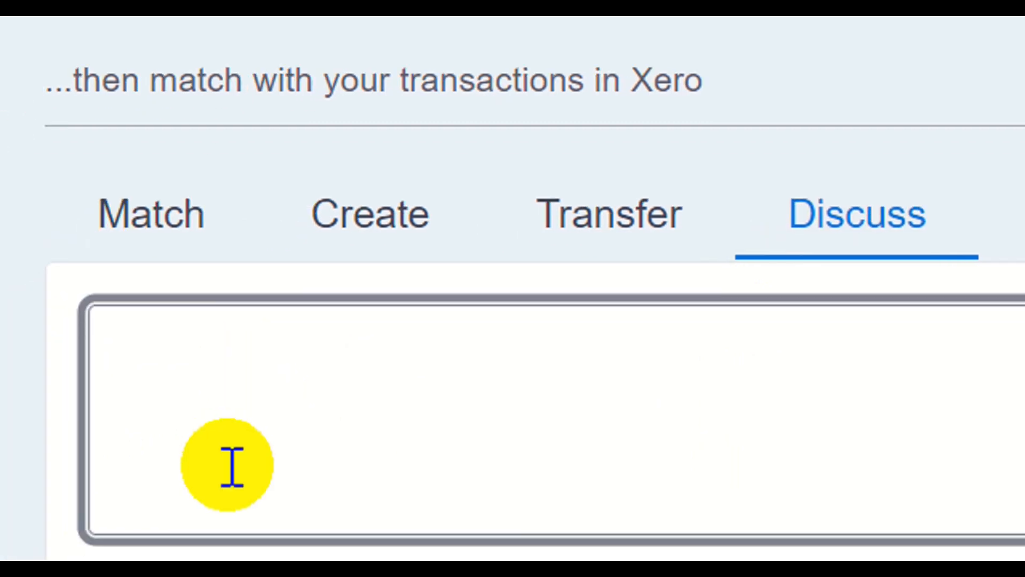
pyautogui.press('BackSpace')
pyautogui.press('BackSpace')
pyautogui.press('BackSpace')
pyautogui.press('BackSpace')
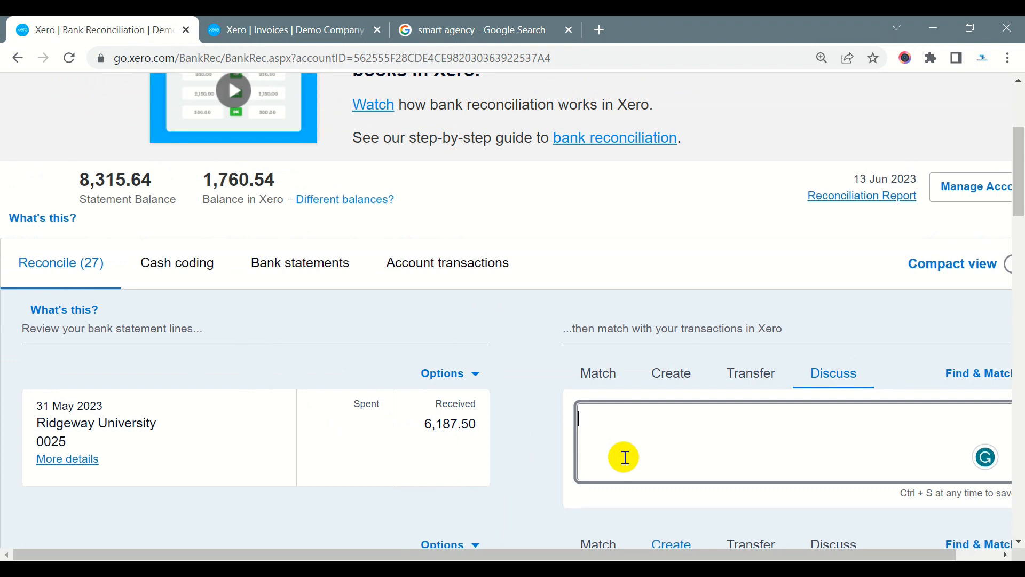
pyautogui.click(596, 372)
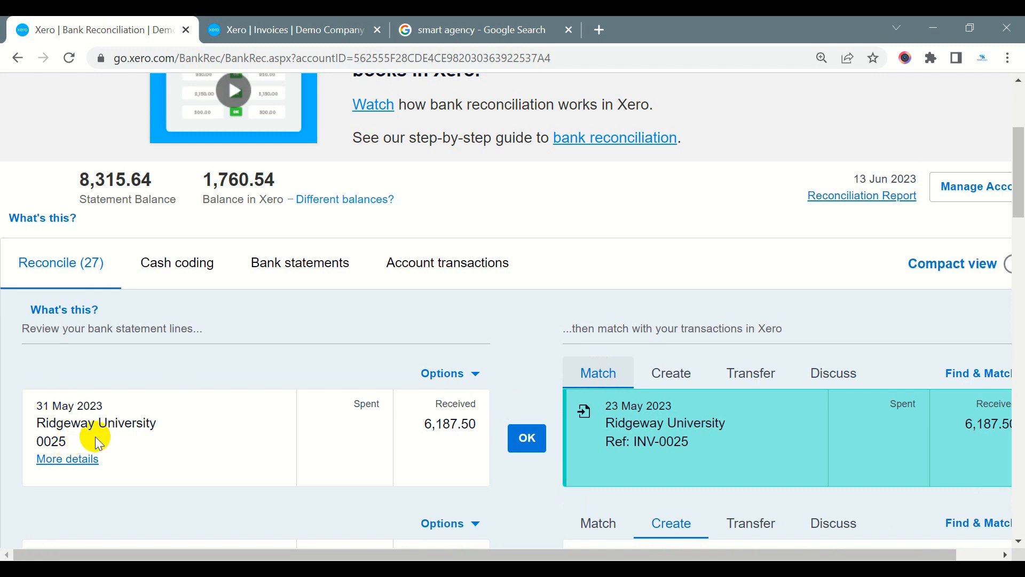
# - Review the Ridgeway University line's statement details and compare its date with that of the suggested match INV-0025
pyautogui.click(75, 459)
pyautogui.scroll(-4, 126, 416)
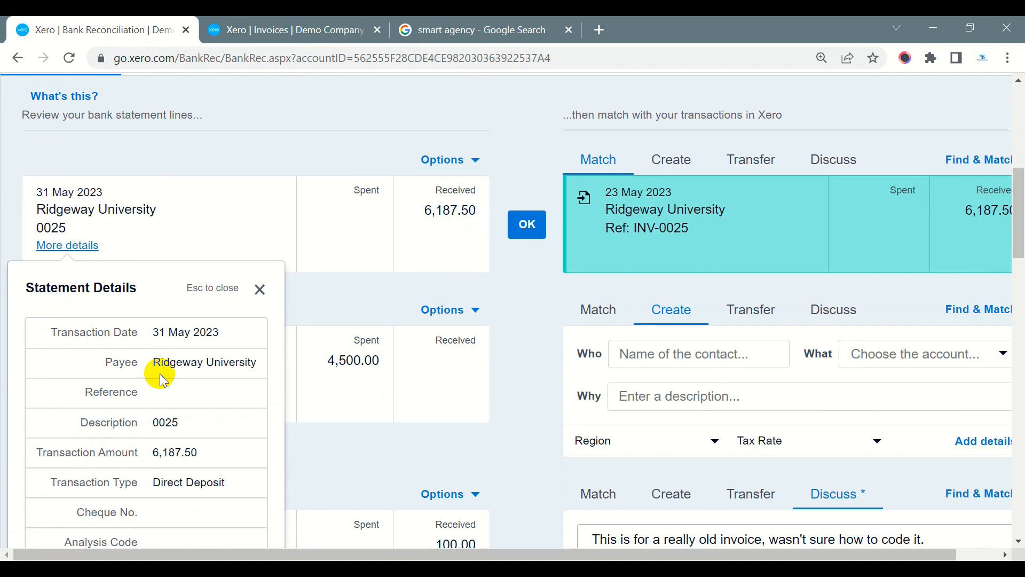
pyautogui.moveTo(153, 423); pyautogui.dragTo(183, 423)
pyautogui.click(260, 289)
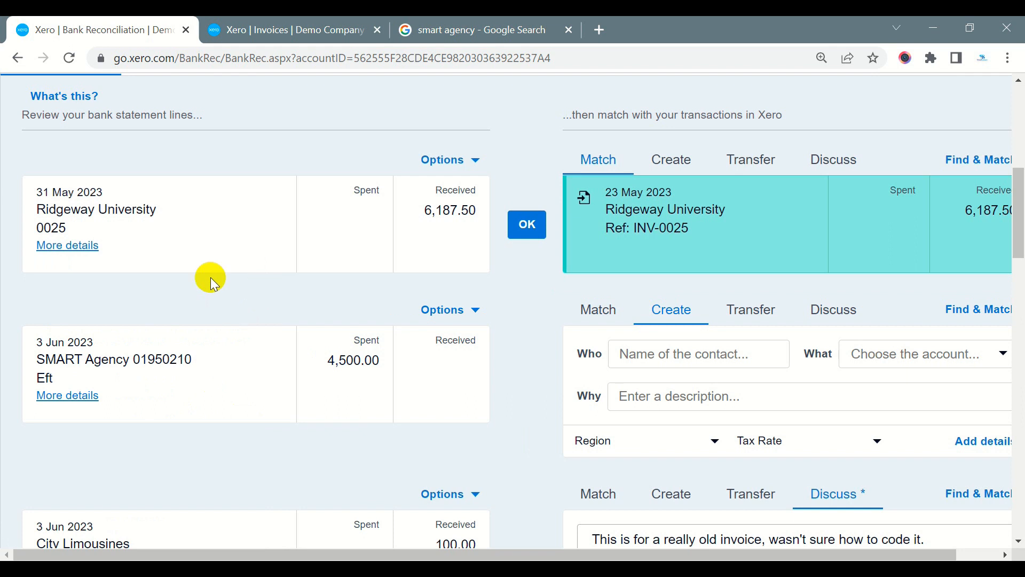
pyautogui.moveTo(41, 192); pyautogui.dragTo(105, 196)
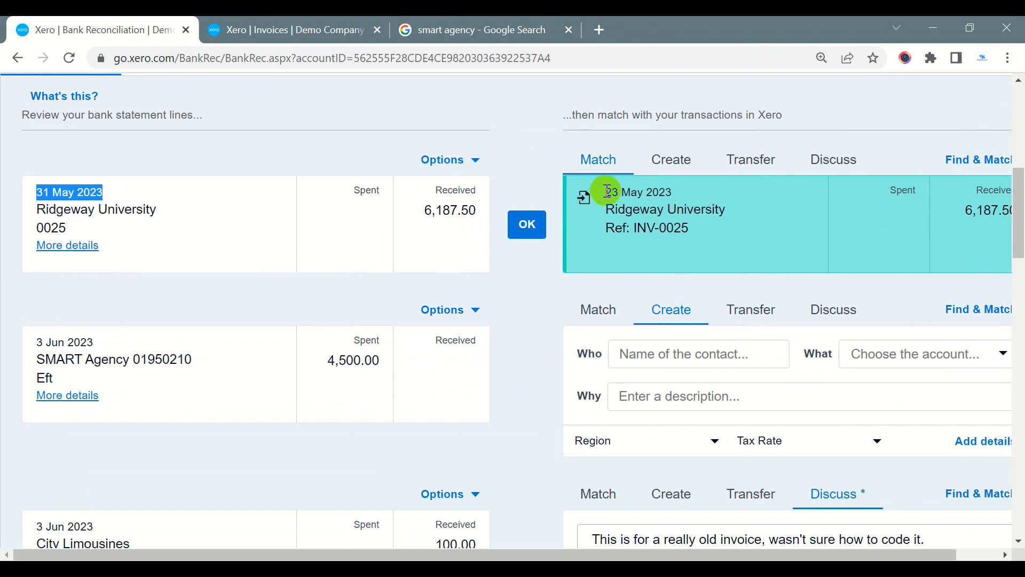
pyautogui.moveTo(607, 193); pyautogui.dragTo(675, 194)
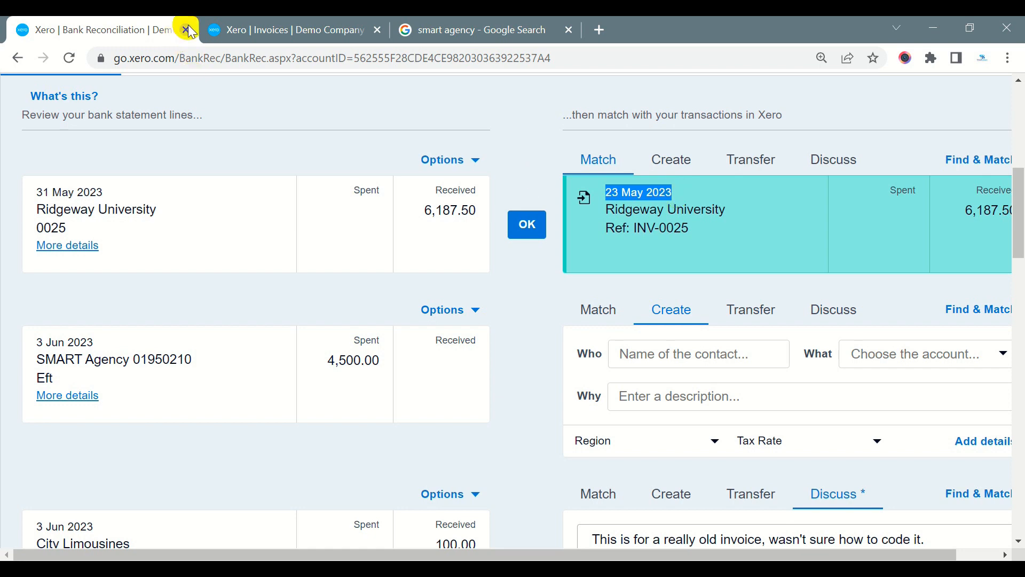
# - Look up the Ridgeway University invoice among the invoices awaiting payment
pyautogui.click(267, 27)
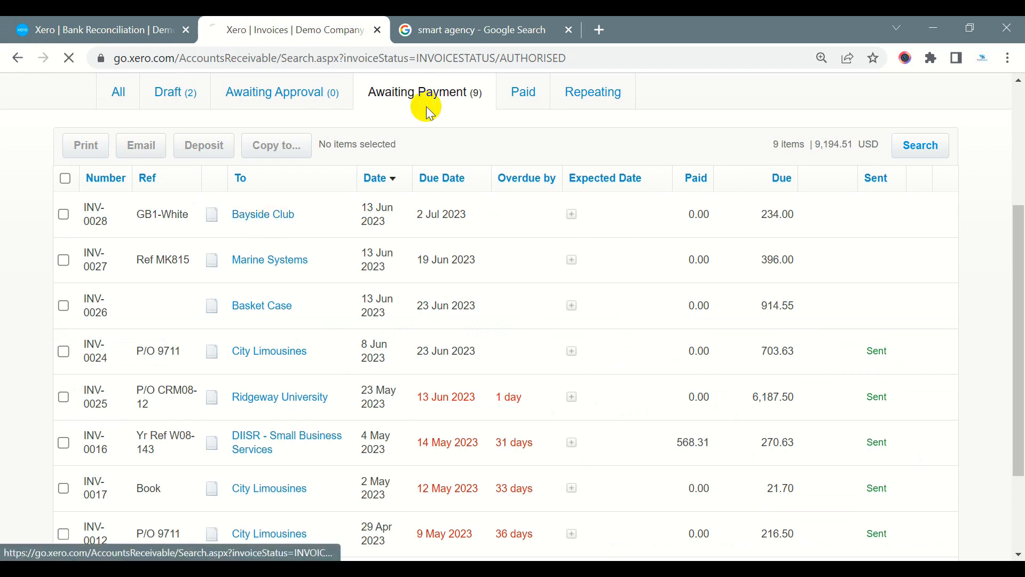
pyautogui.scroll(-3, 384, 222)
pyautogui.click(345, 278)
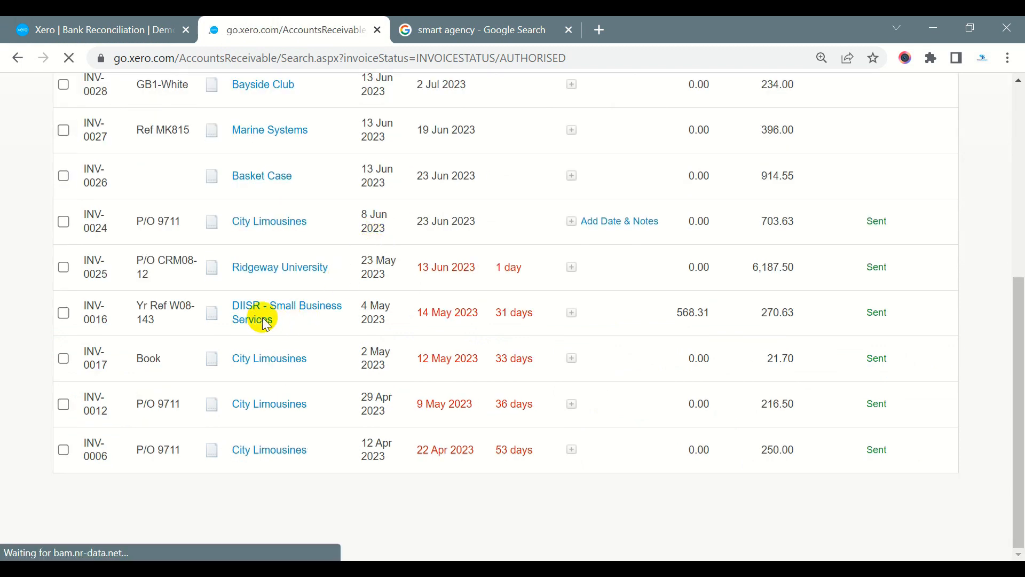
pyautogui.scroll(-6, 228, 330)
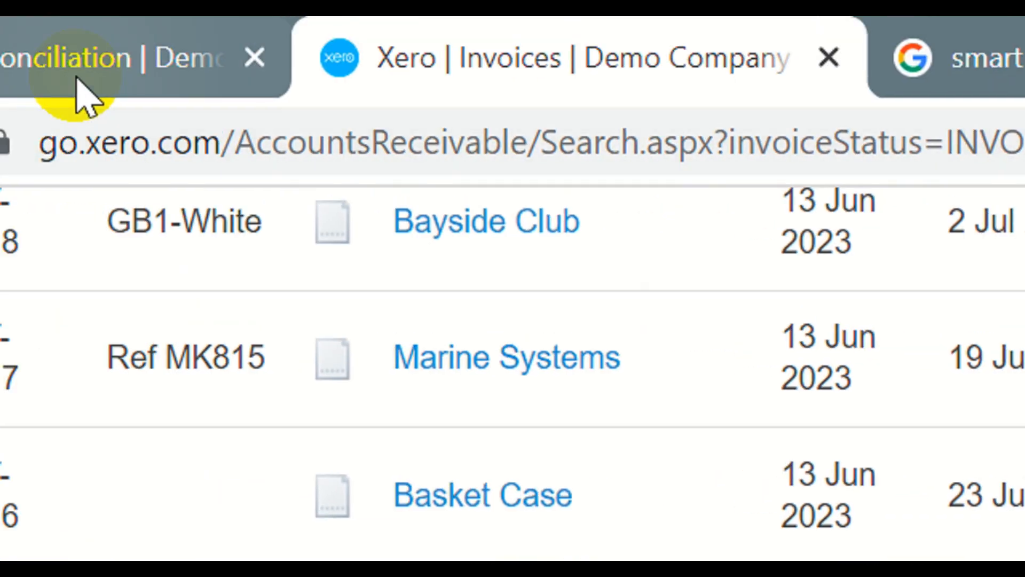
# - Return to the bank reconciliation and accept the suggested match of the Ridgeway University receipt with INV-0025
pyautogui.click(78, 83)
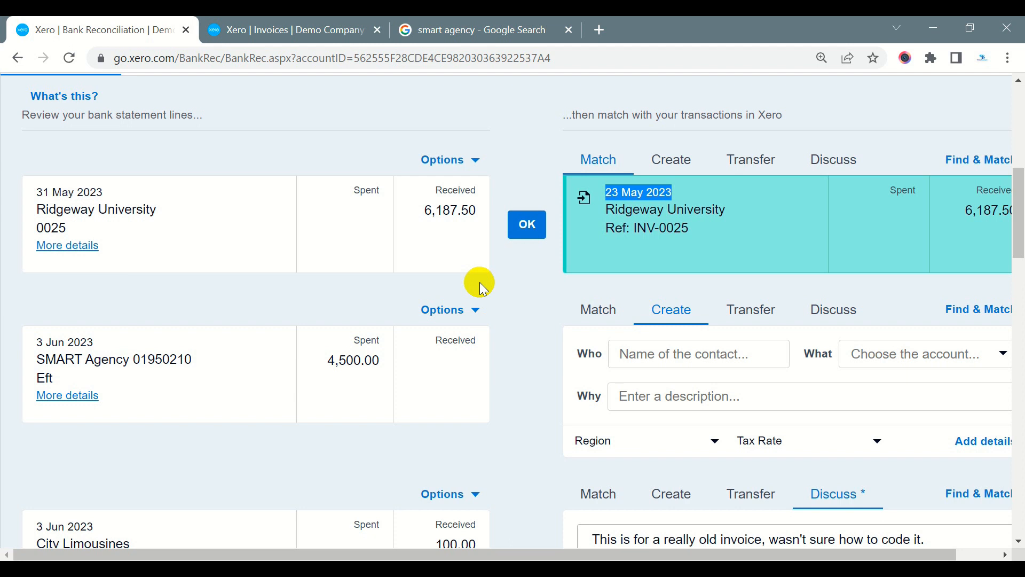
pyautogui.click(527, 230)
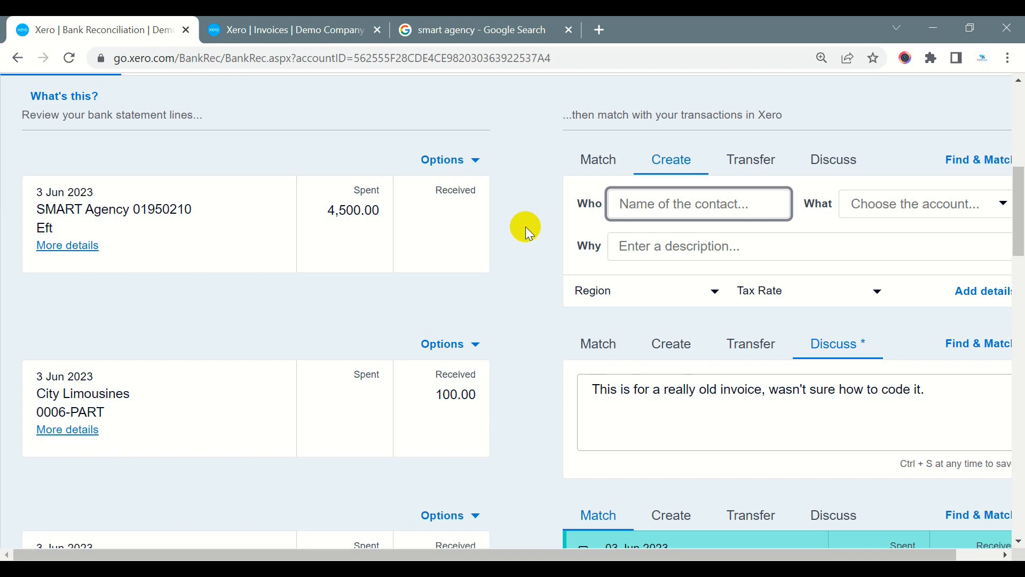
# - Search by the name SMART Agency for transactions matching the 4,500.00 SMART Agency payment
pyautogui.moveTo(130, 208); pyautogui.dragTo(36, 205)
pyautogui.hotkey('ctrl', 'c')
pyautogui.click(96, 245)
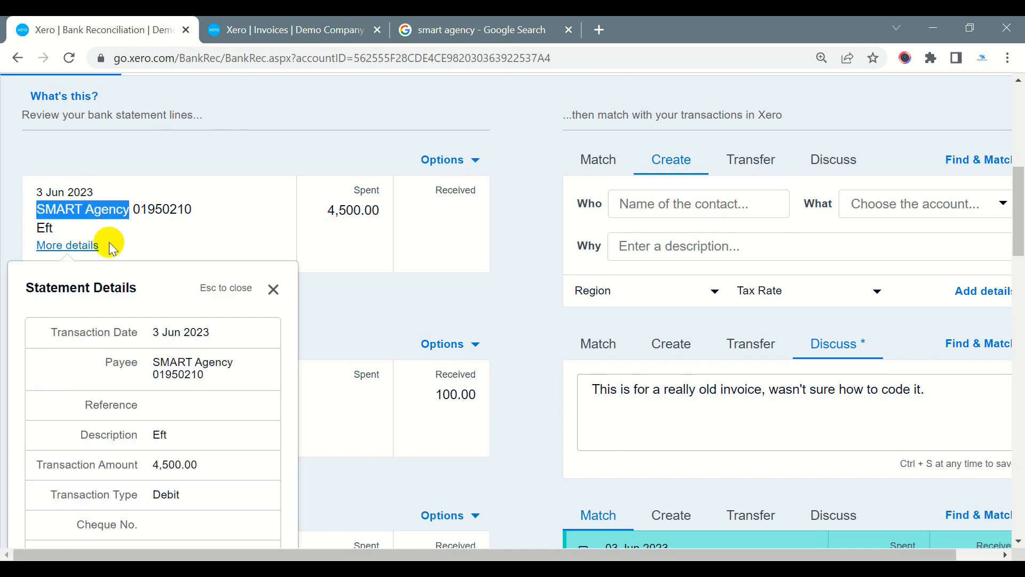
pyautogui.click(597, 159)
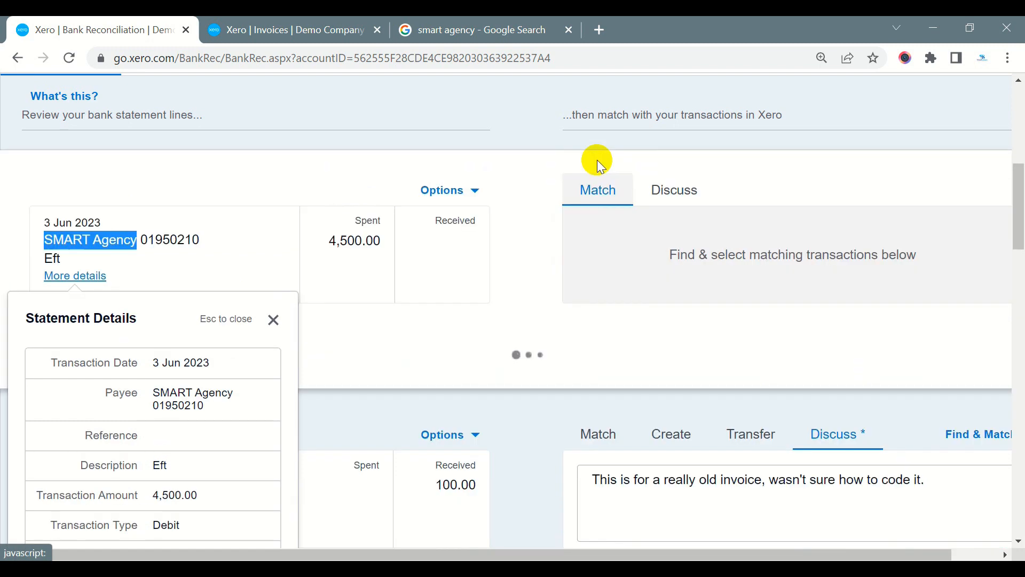
pyautogui.scroll(-1, 566, 258)
pyautogui.click(273, 213)
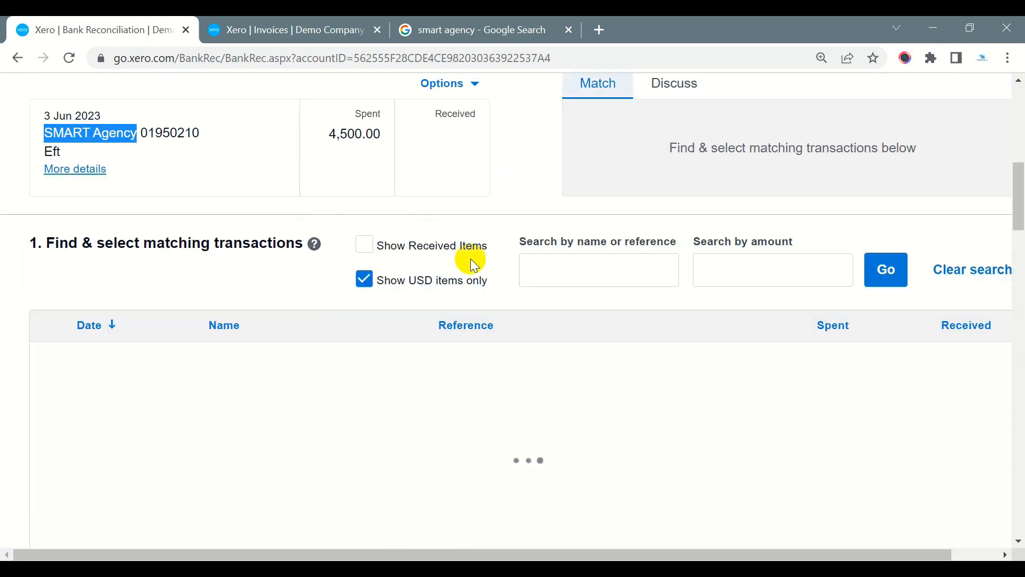
pyautogui.click(561, 271)
pyautogui.hotkey('ctrl', 'v')
pyautogui.click(885, 269)
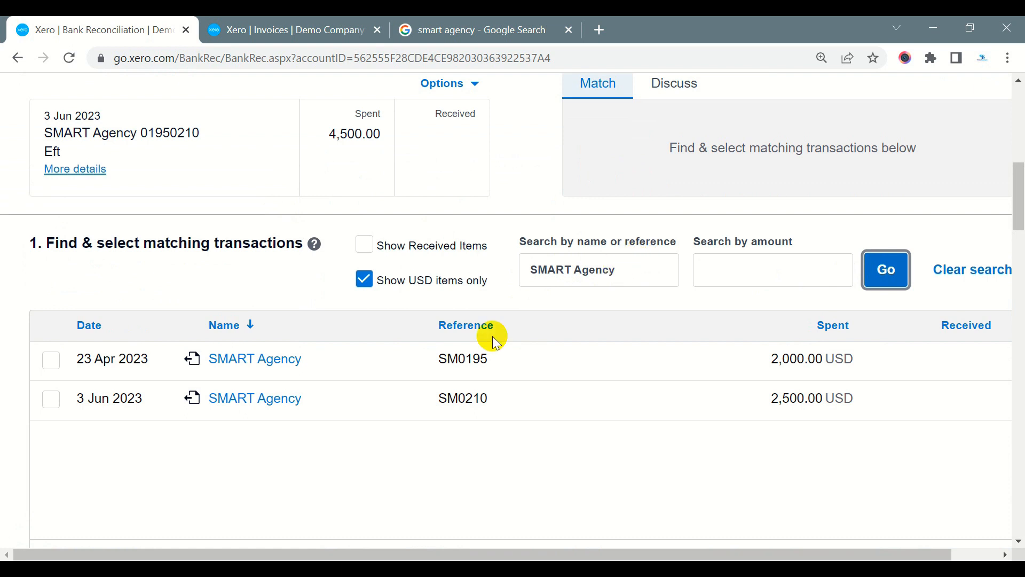
# - Compare the statement line with the found bills and select both SMART Agency bills, SM0210 and SM0195, as matches
pyautogui.scroll(2, 338, 367)
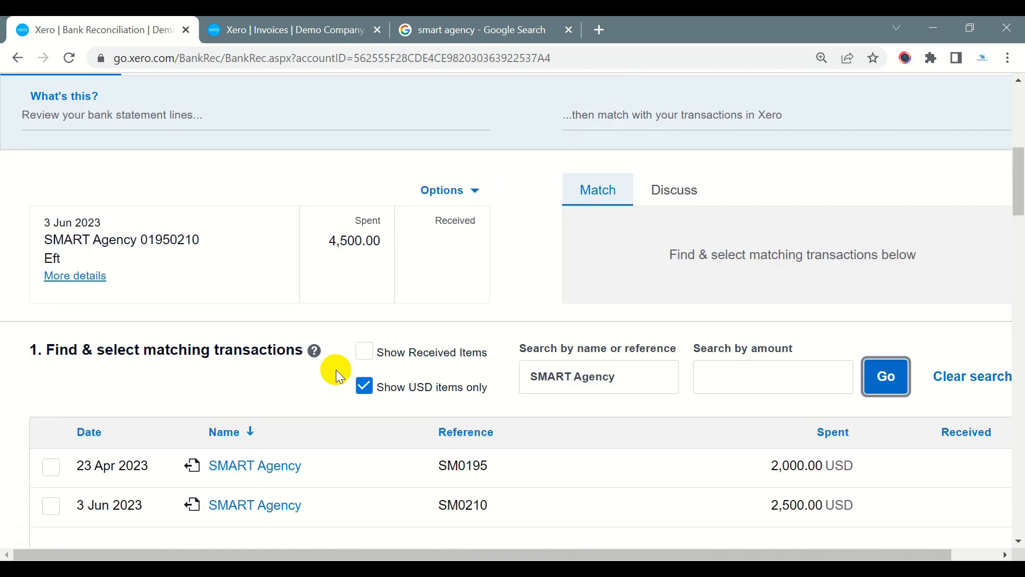
pyautogui.scroll(-2, 328, 262)
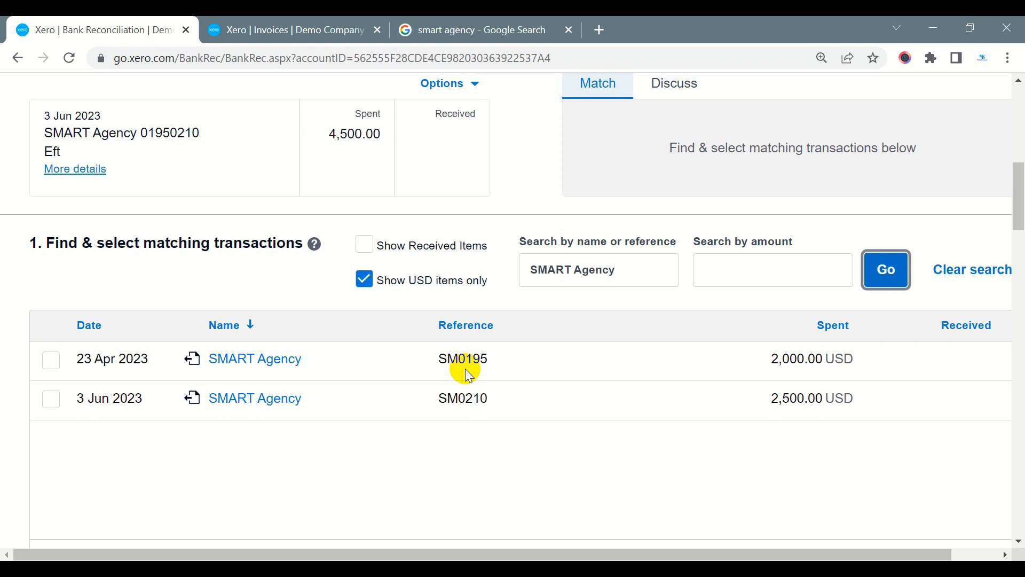
pyautogui.scroll(2, 226, 249)
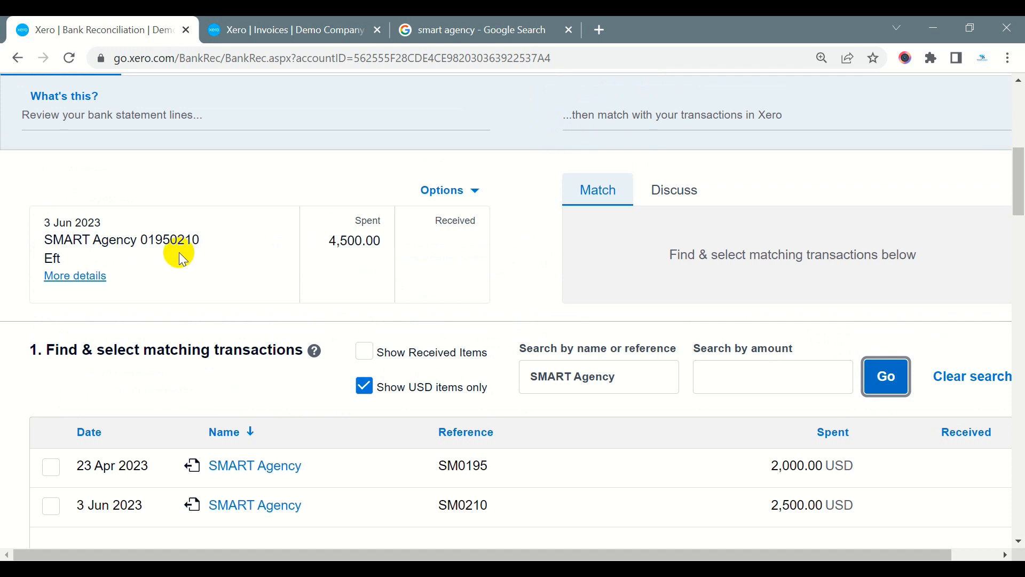
pyautogui.scroll(-2, 133, 304)
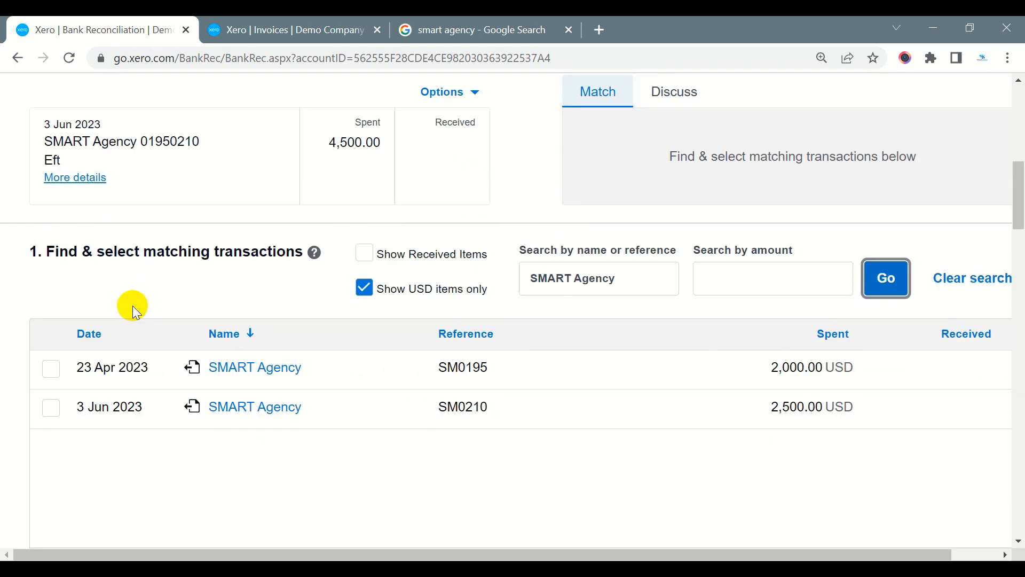
pyautogui.click(52, 399)
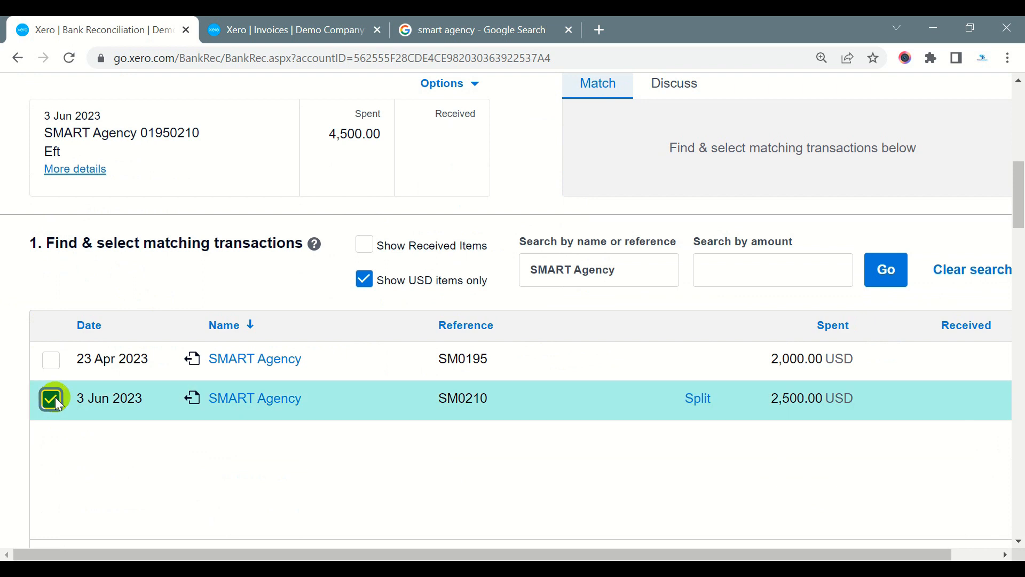
pyautogui.click(55, 365)
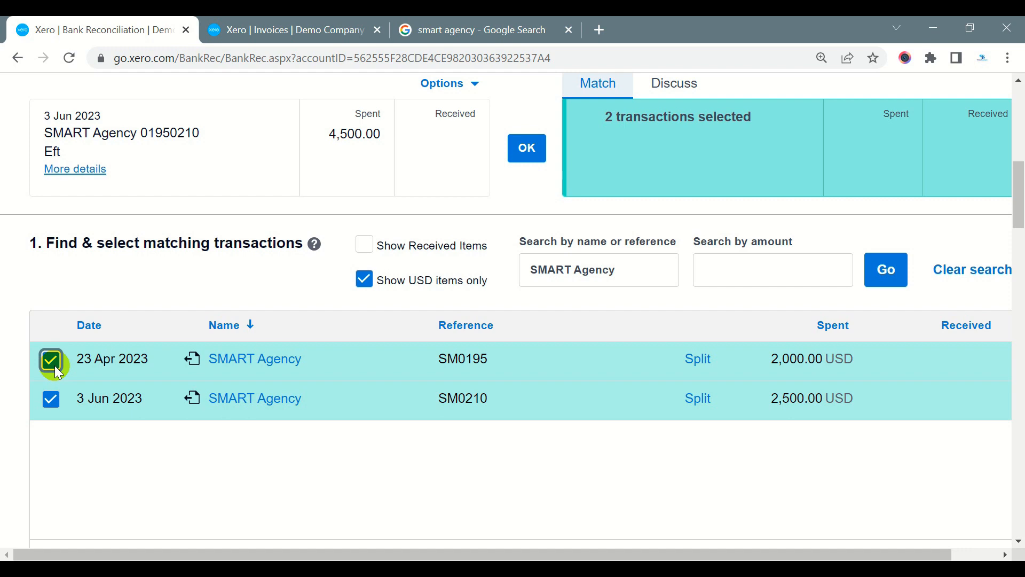
# - Check the total of the selected bills and reconcile the SMART Agency payment with them
pyautogui.scroll(2, 80, 373)
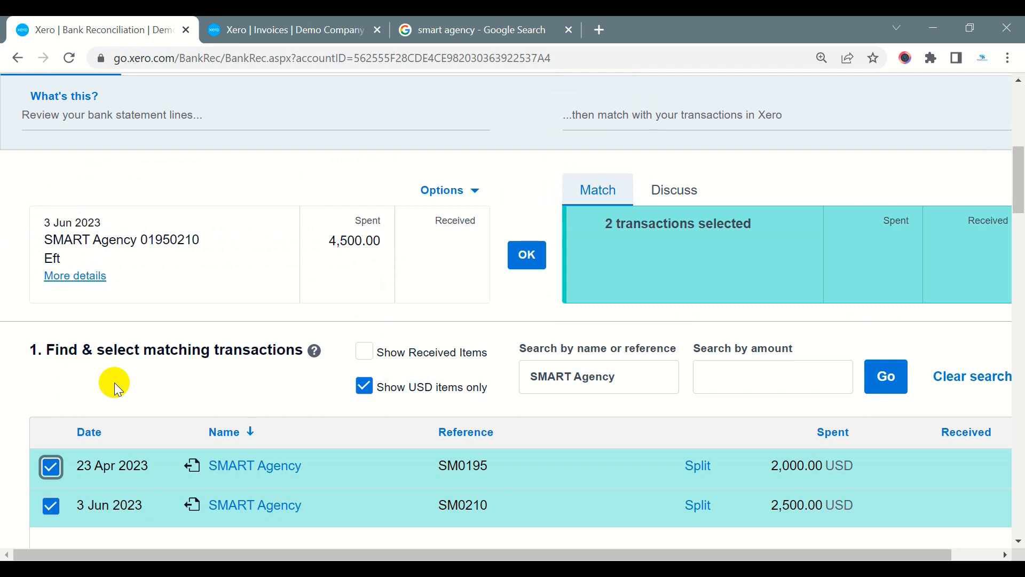
pyautogui.scroll(-10, 664, 347)
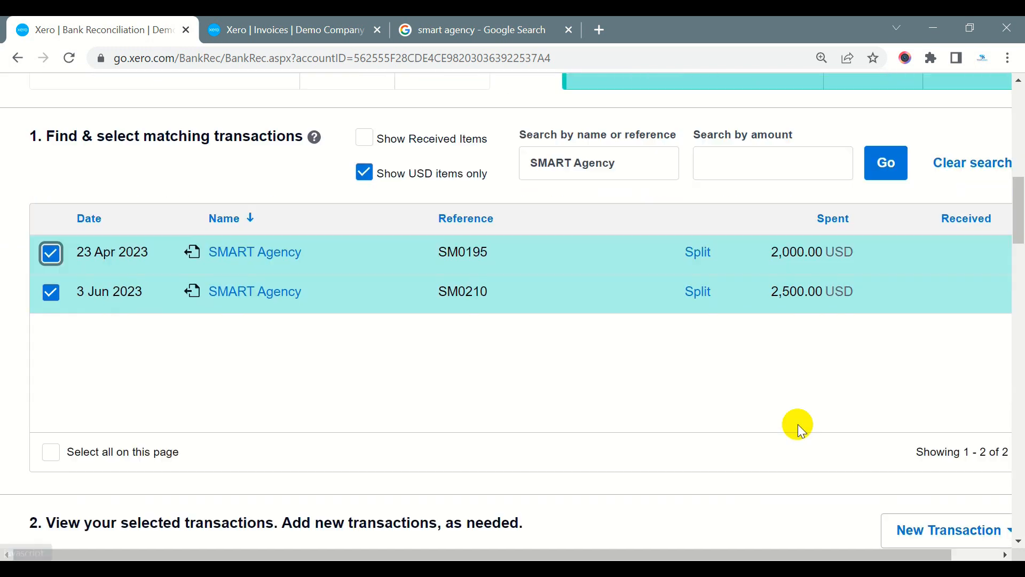
pyautogui.scroll(-2, 798, 424)
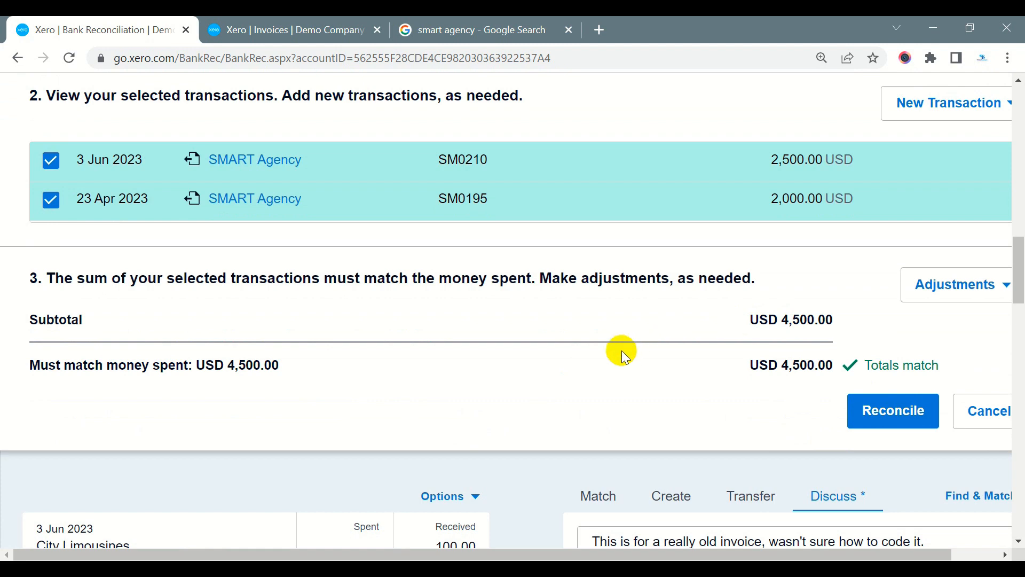
pyautogui.click(882, 416)
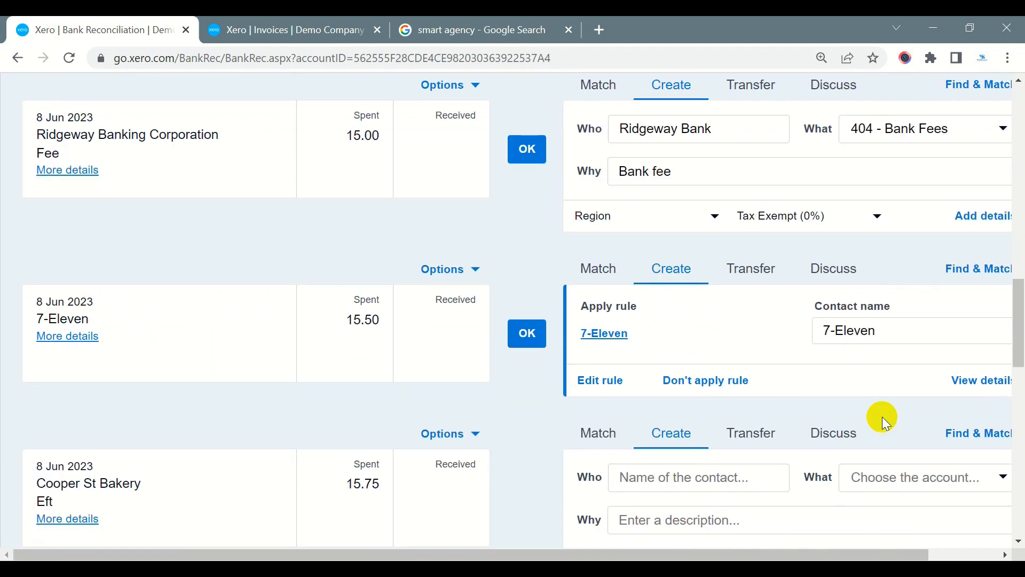
# - Open the matching transactions search for the 100.00 City Limousines receipt with reference 0006-PART
pyautogui.scroll(10, 572, 323)
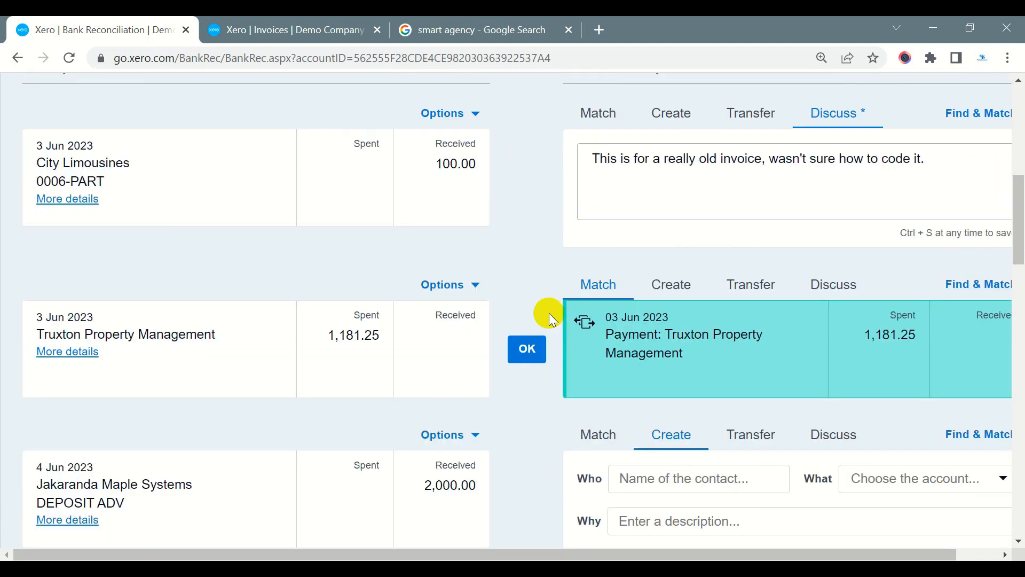
pyautogui.scroll(2, 551, 319)
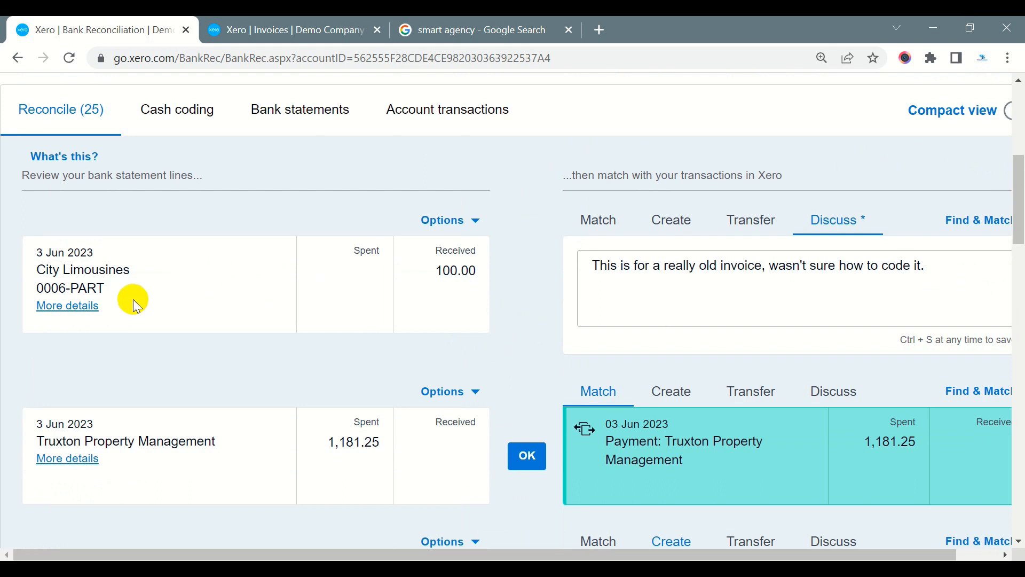
pyautogui.moveTo(438, 275); pyautogui.dragTo(474, 270)
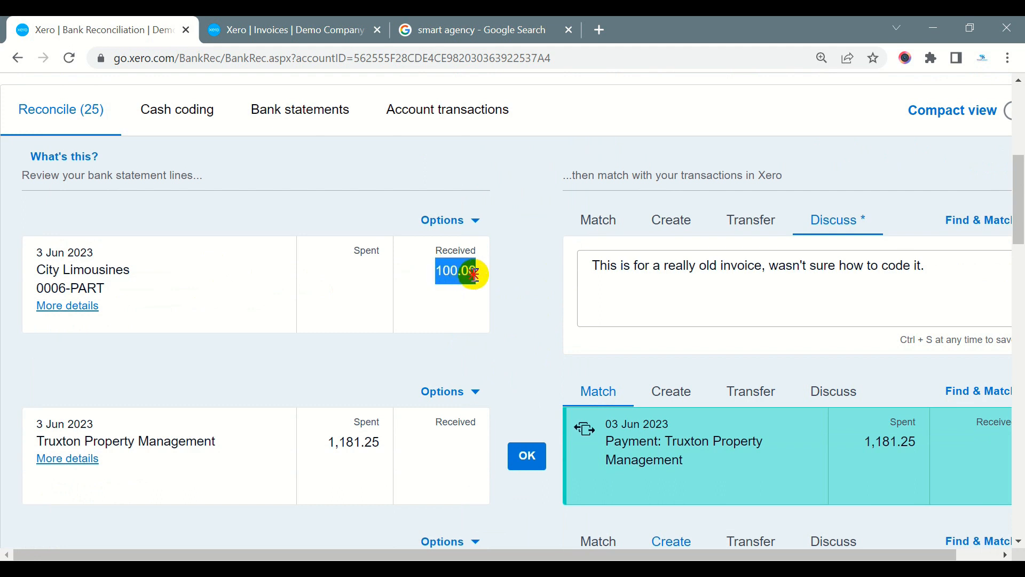
pyautogui.click(591, 223)
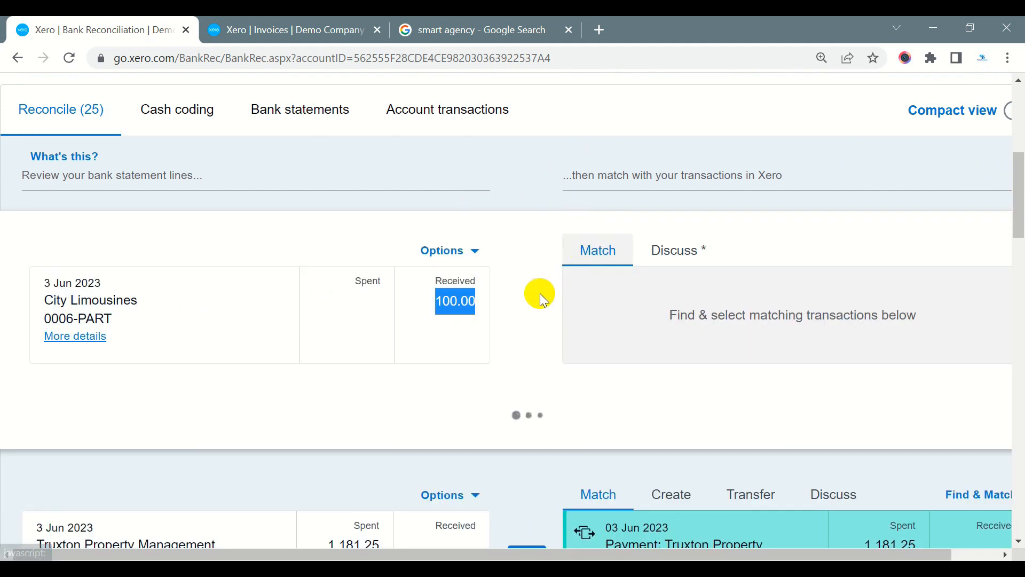
# - Search by the name City Limousines for transactions matching the 100.00 receipt
pyautogui.moveTo(140, 299); pyautogui.dragTo(39, 298)
pyautogui.hotkey('ctrl', 'c')
pyautogui.scroll(-2, 229, 331)
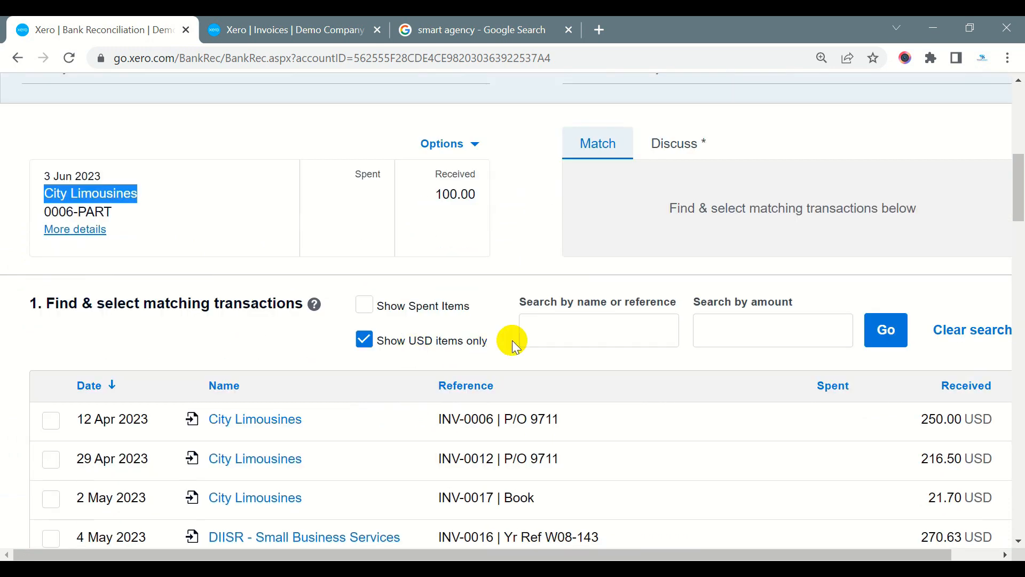
pyautogui.click(553, 330)
pyautogui.hotkey('ctrl', 'v')
pyautogui.click(865, 336)
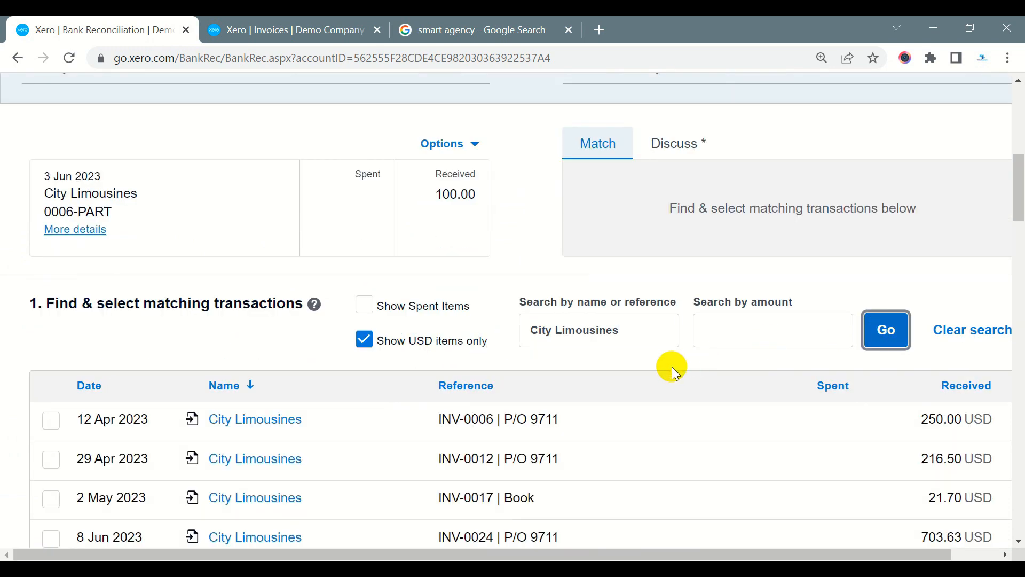
pyautogui.scroll(-2, 668, 368)
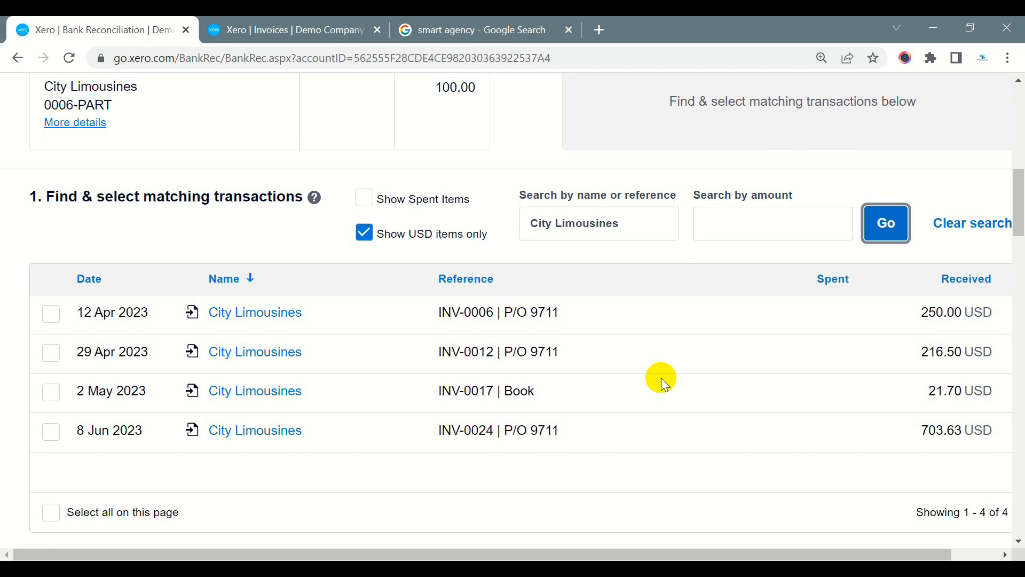
# - Select INV-0006, split it with a part payment of 100.00, and reconcile the City Limousines receipt with it
pyautogui.click(54, 311)
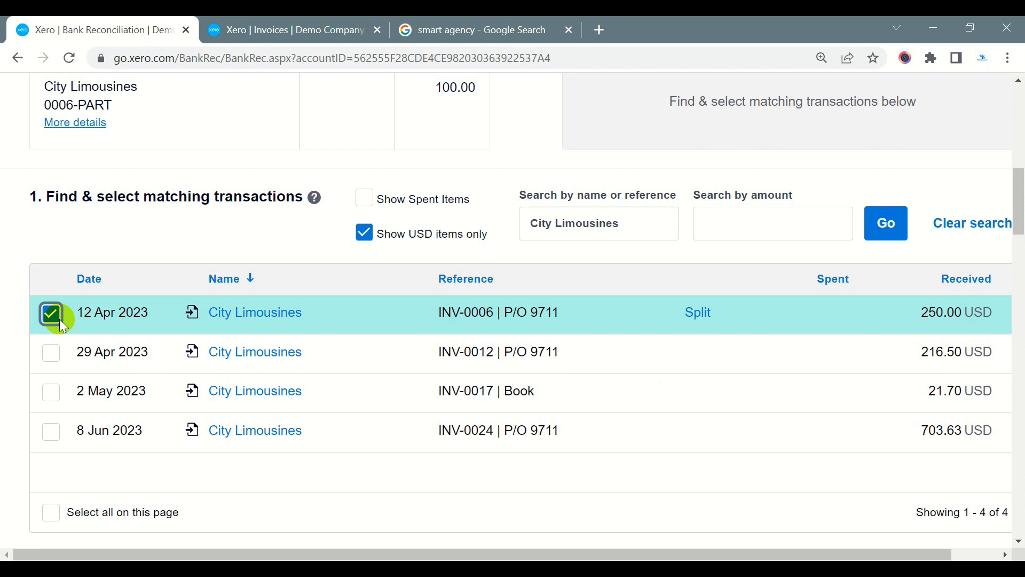
pyautogui.click(53, 315)
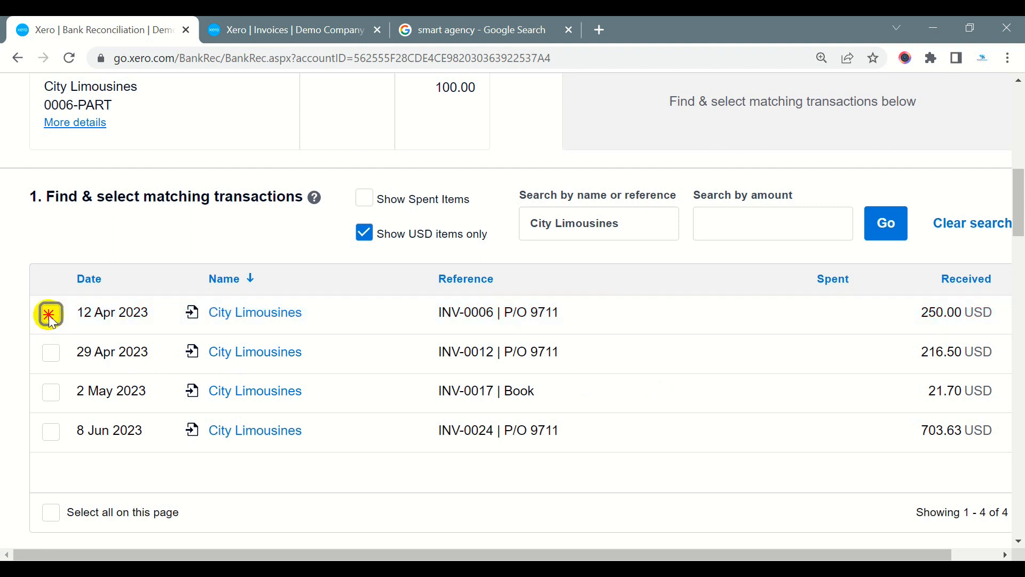
pyautogui.click(52, 315)
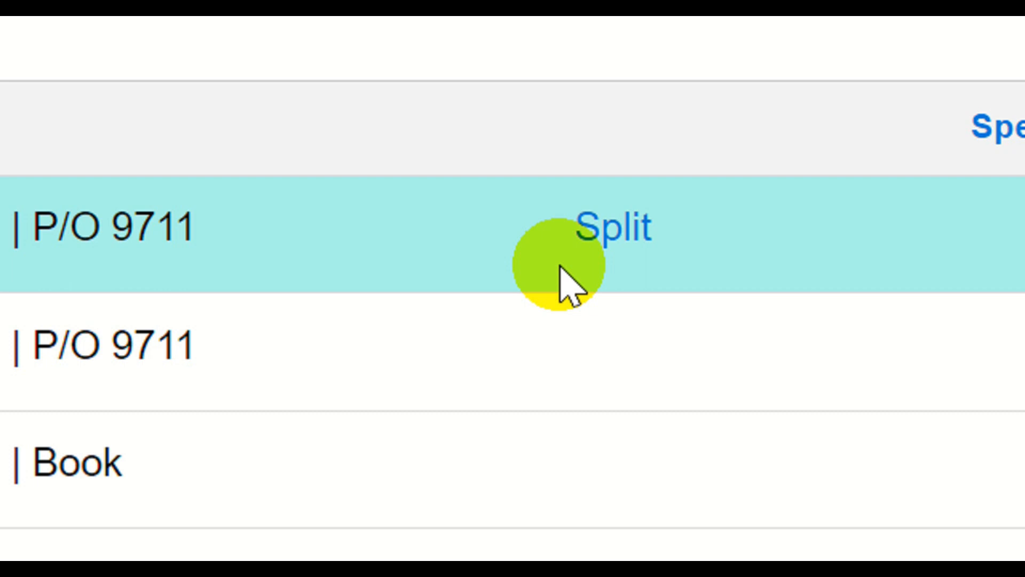
pyautogui.click(588, 235)
pyautogui.click(593, 227)
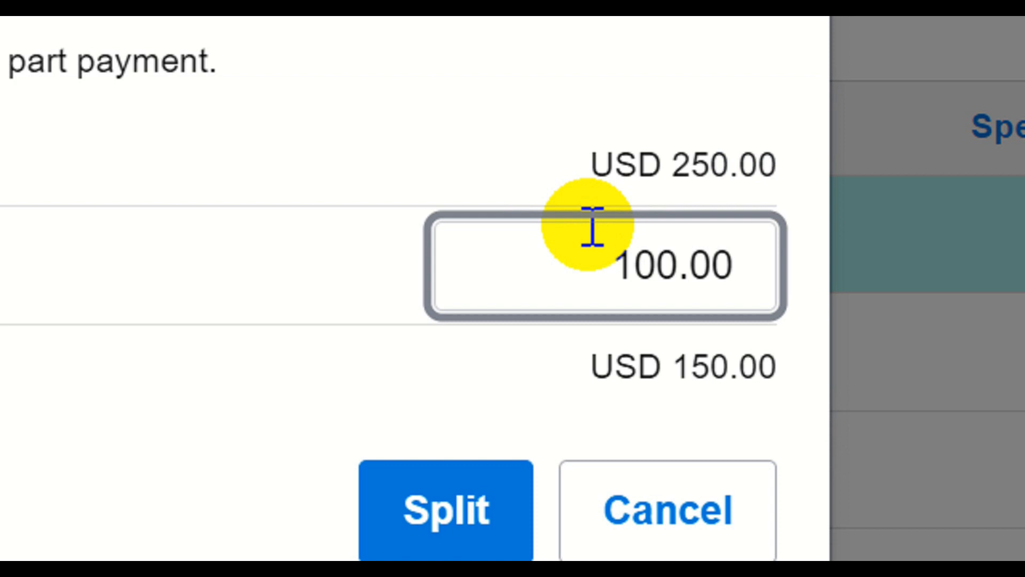
pyautogui.click(482, 549)
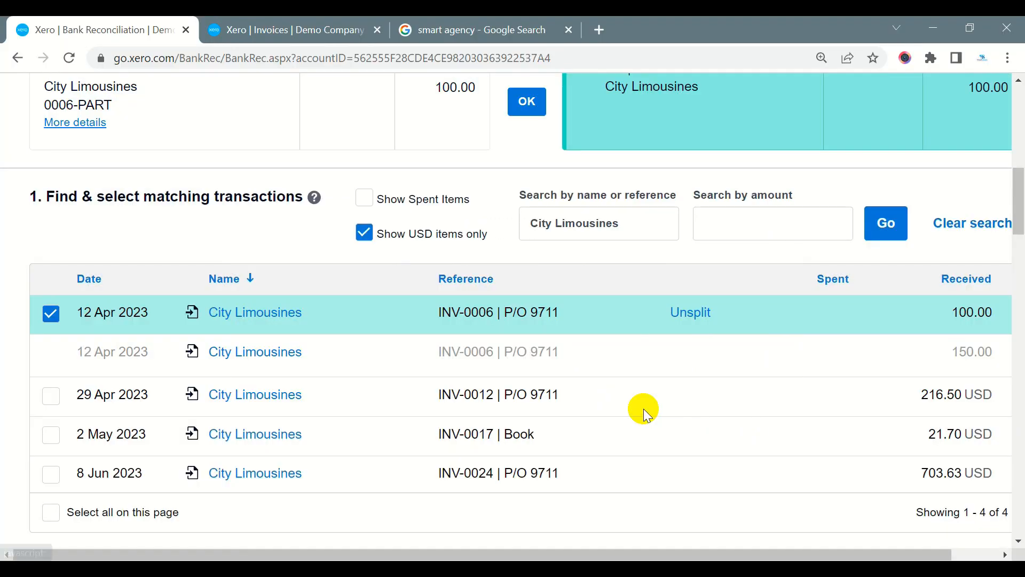
pyautogui.scroll(4, 643, 409)
pyautogui.click(528, 316)
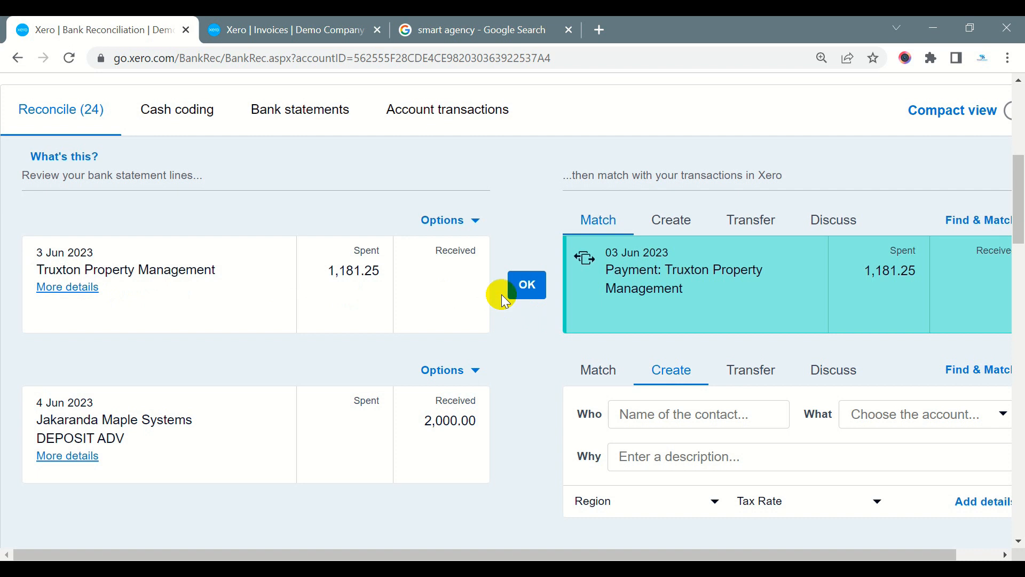
# - Look through the list of all bills for one corresponding to the 1,181.25 Truxton Property Management payment
pyautogui.moveTo(327, 270); pyautogui.dragTo(385, 270)
pyautogui.hotkey('ctrl', 'c')
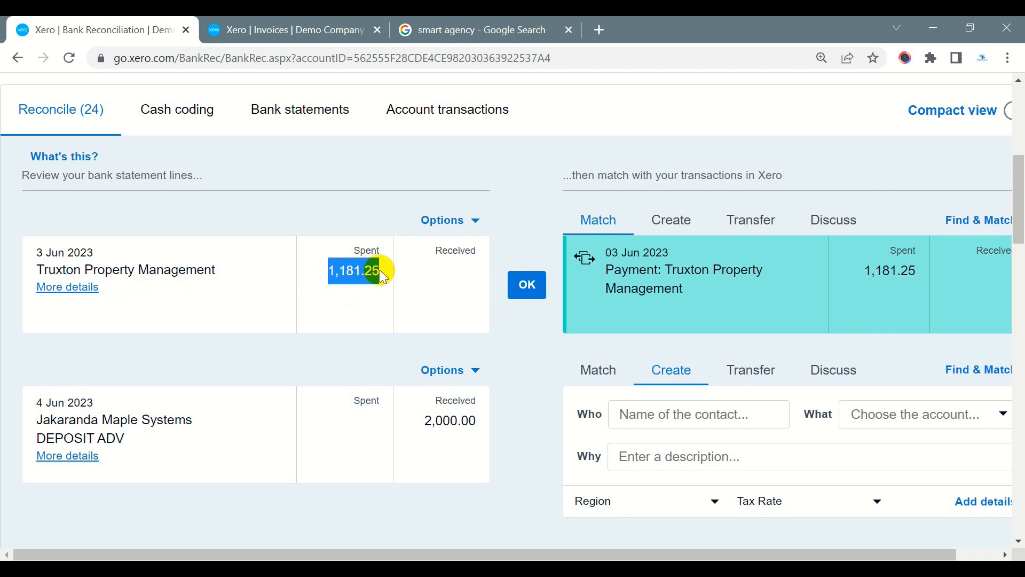
pyautogui.click(294, 29)
pyautogui.scroll(6, 389, 142)
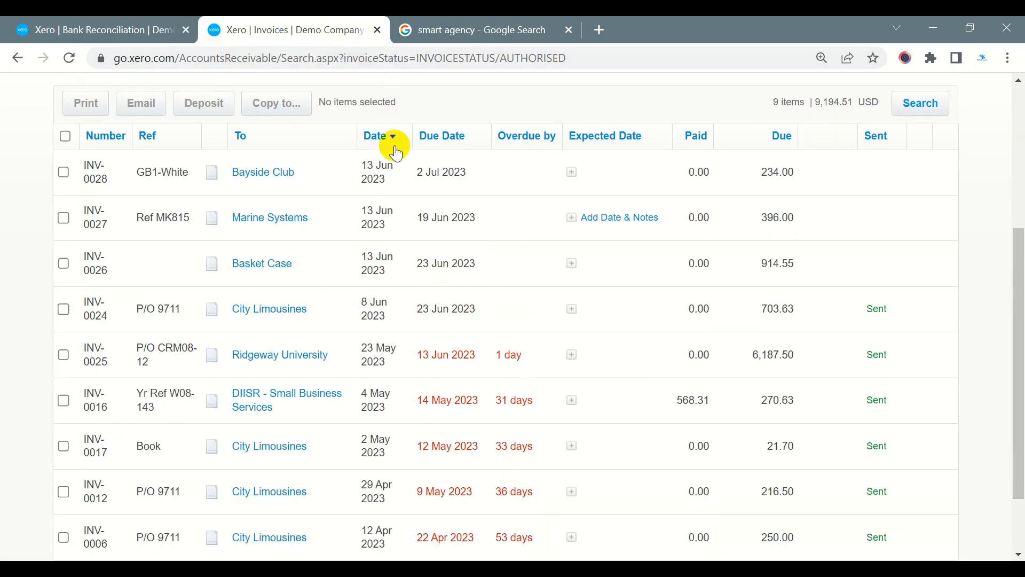
pyautogui.click(354, 154)
pyautogui.scroll(-4, 384, 206)
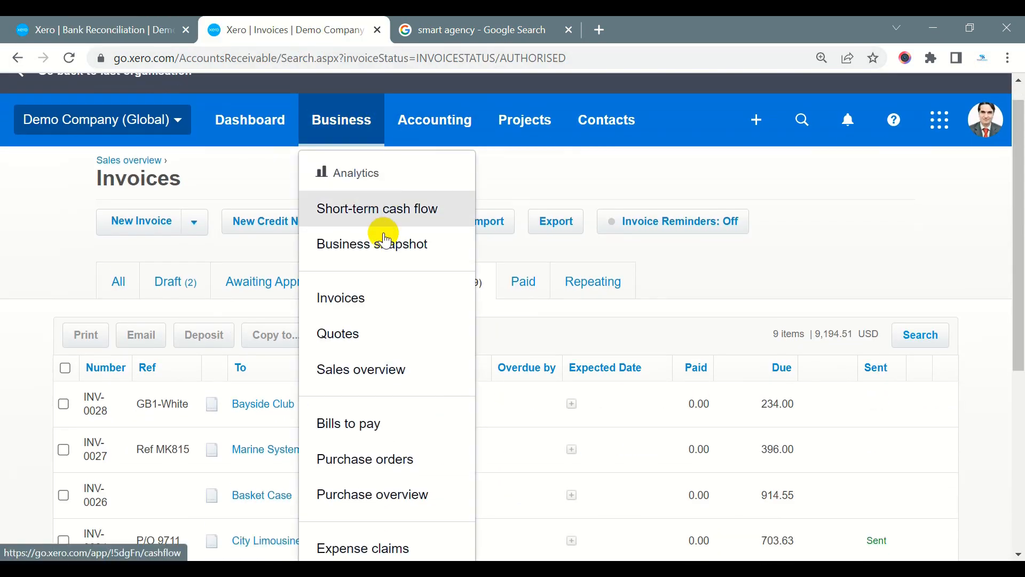
pyautogui.click(374, 235)
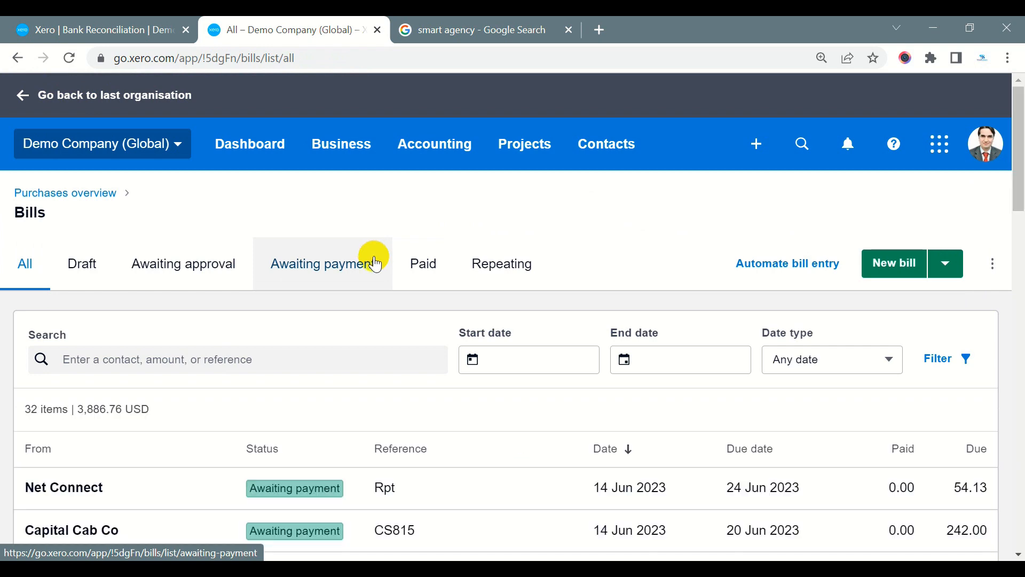
pyautogui.scroll(-7, 384, 264)
pyautogui.scroll(-3, 387, 315)
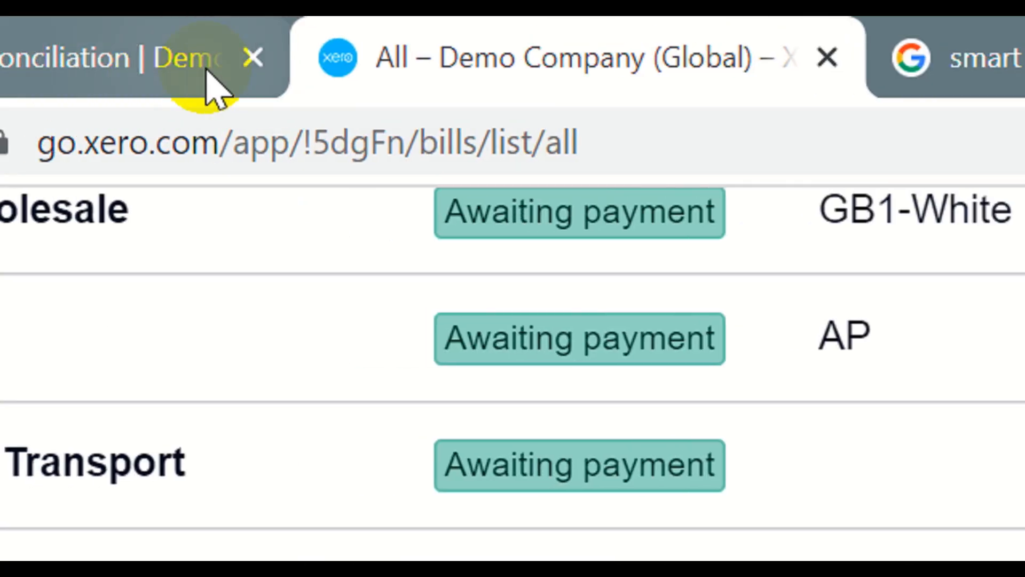
# - Return to the bank reconciliation and reconcile the suggested Truxton Property Management match and the 15.00 Ridgeway Banking Corporation fee
pyautogui.click(112, 80)
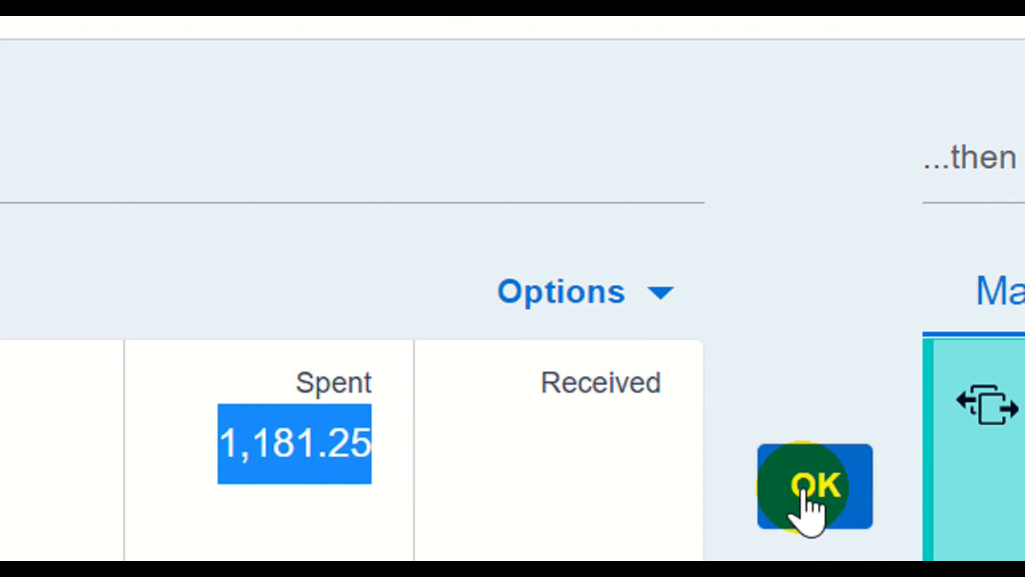
pyautogui.click(806, 512)
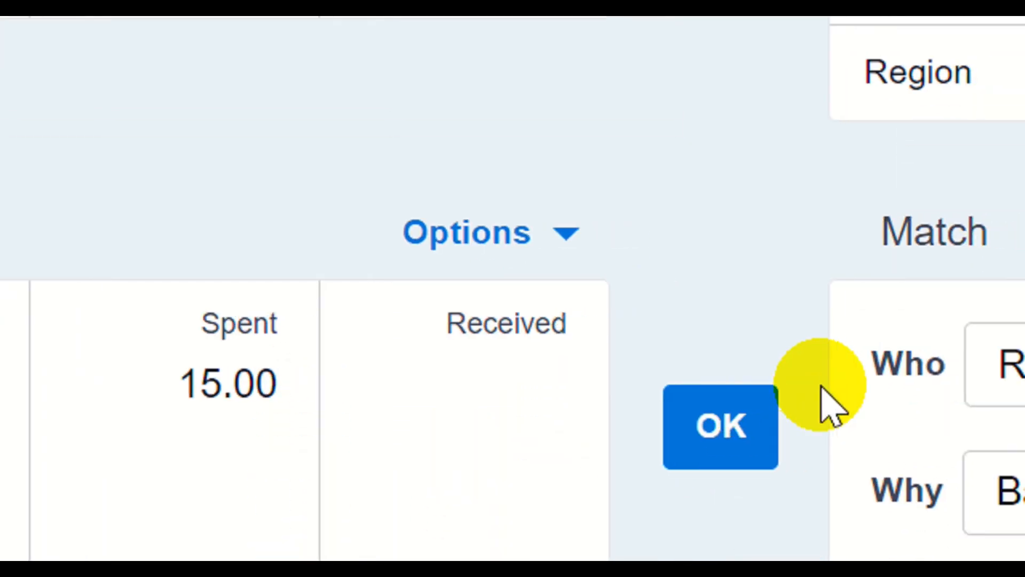
pyautogui.click(782, 470)
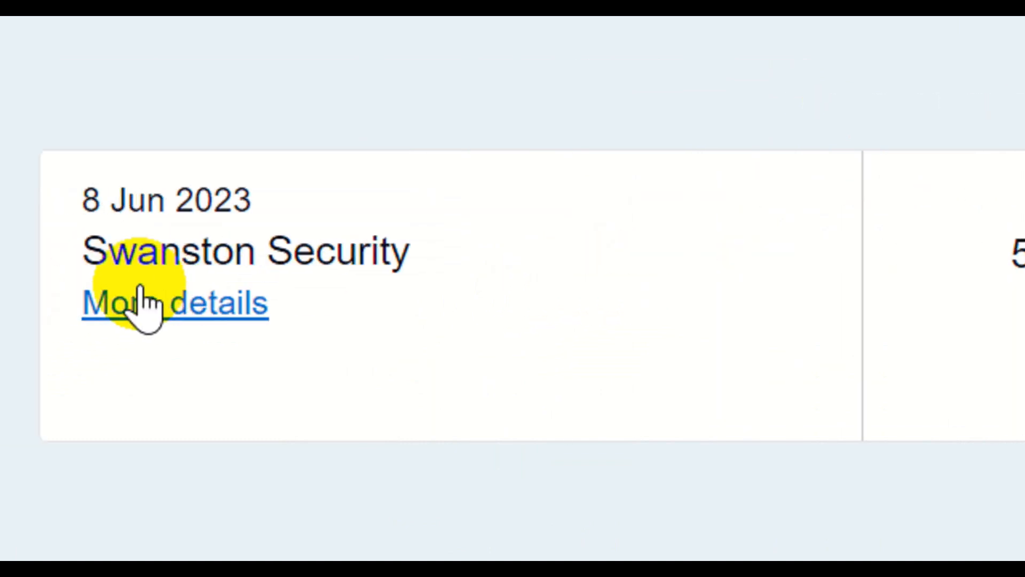
# - View the statement details of the 59.55 Swanston Security payment, close them, and show its options for creating a transaction
pyautogui.click(143, 305)
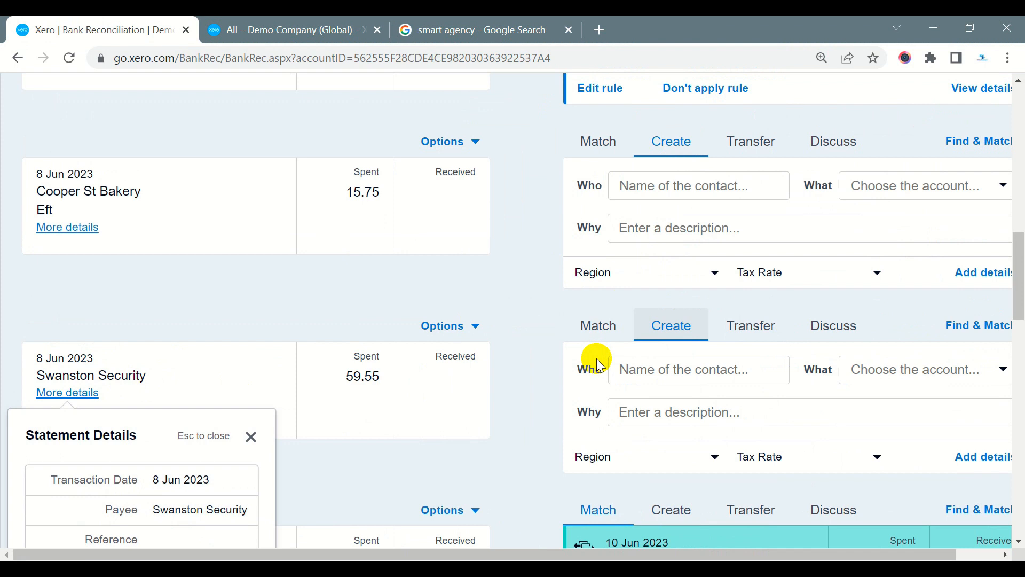
pyautogui.click(250, 436)
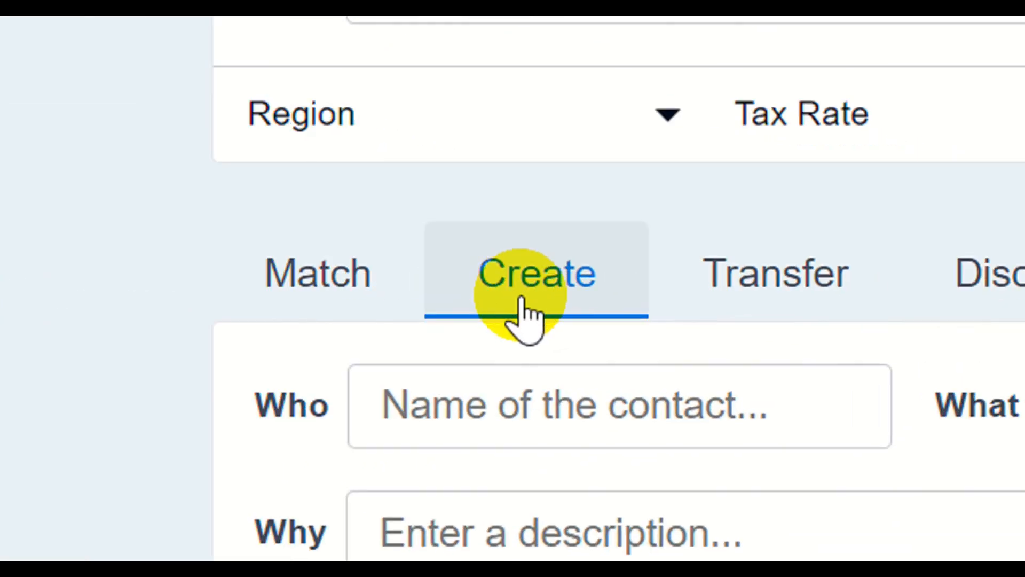
pyautogui.click(668, 336)
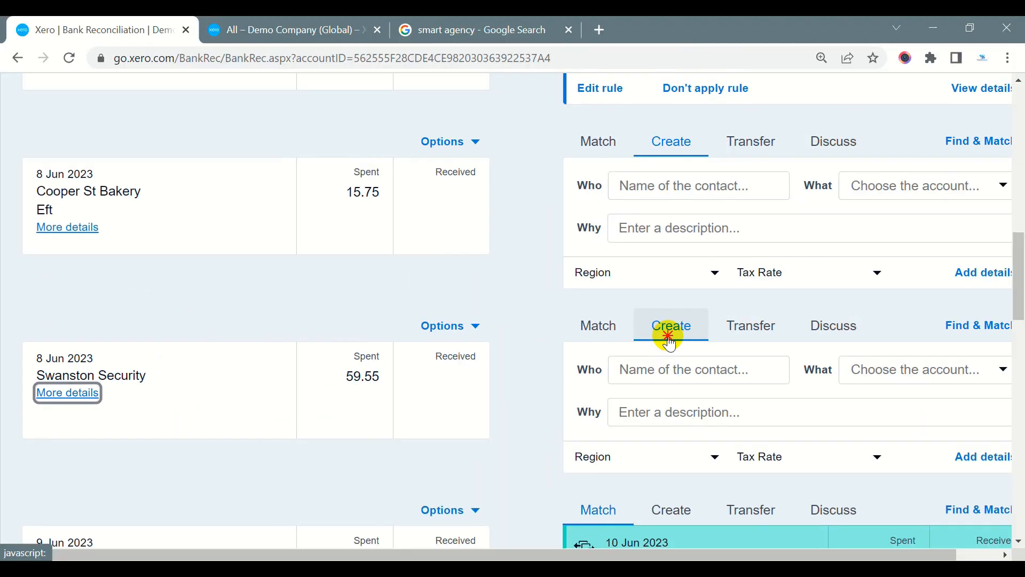
# - Examine the Who, What and Why fields for creating a transaction from the Swanston Security statement line
pyautogui.click(635, 370)
pyautogui.click(634, 407)
pyautogui.click(852, 370)
pyautogui.click(634, 377)
pyautogui.click(631, 412)
pyautogui.click(673, 374)
pyautogui.click(851, 376)
pyautogui.click(671, 380)
pyautogui.click(649, 412)
pyautogui.click(614, 368)
pyautogui.doubleClick(590, 369)
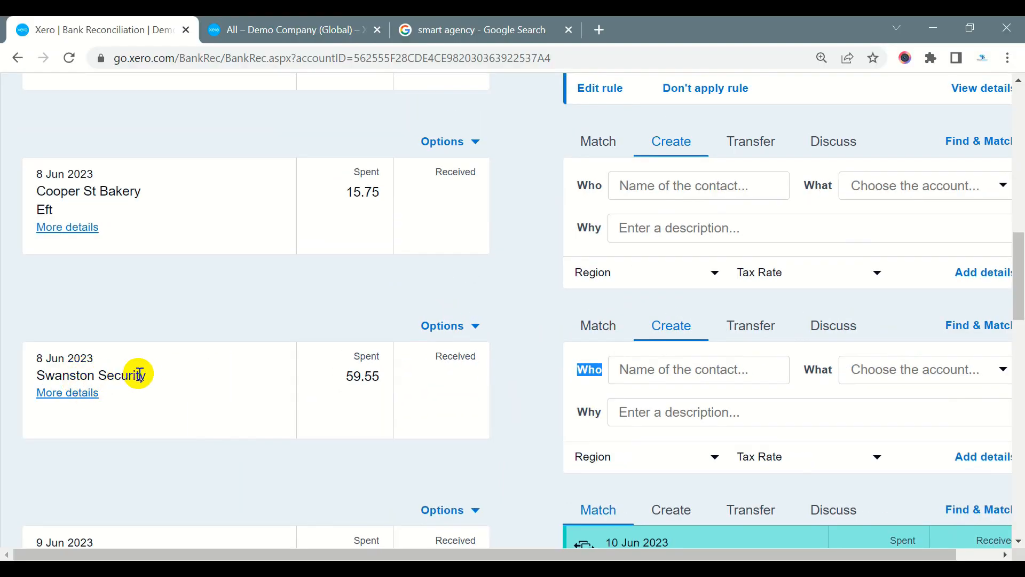
pyautogui.moveTo(142, 374); pyautogui.dragTo(32, 373)
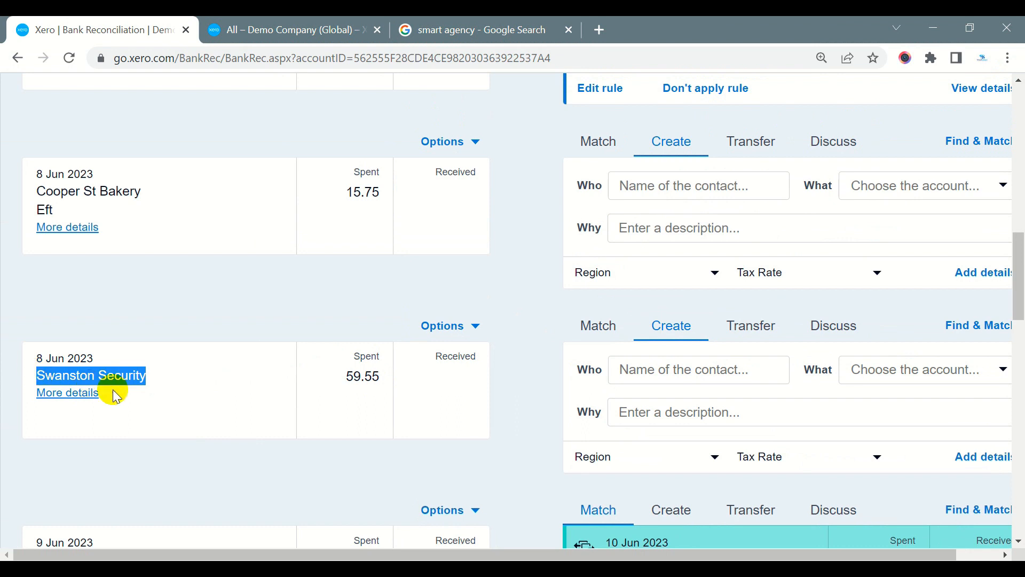
pyautogui.click(649, 368)
pyautogui.write('C')
pyautogui.moveTo(640, 372); pyautogui.dragTo(594, 374)
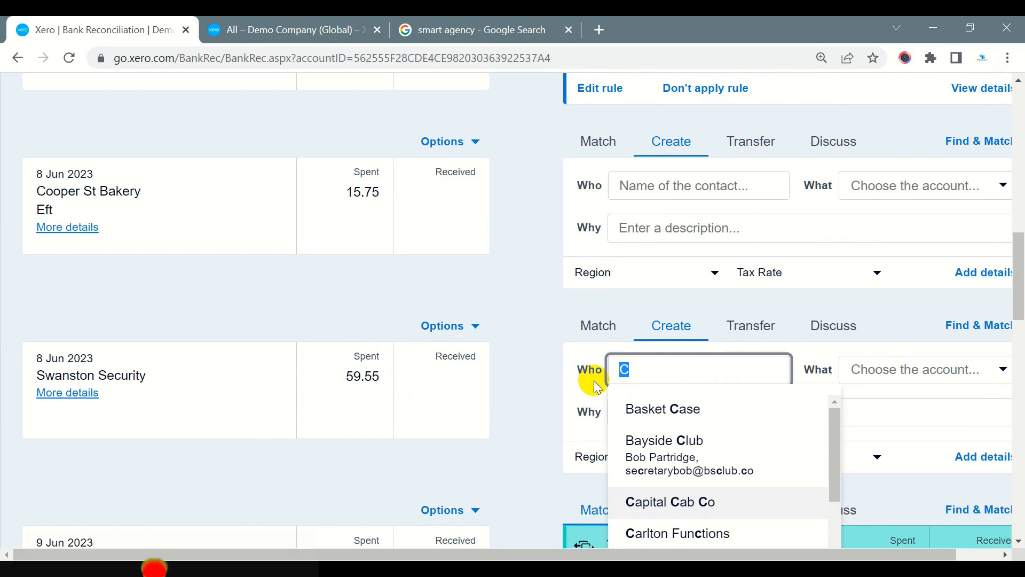
pyautogui.hotkey('ctrl', 'v')
# - Copy the payee Swanston Security from the statement line and enter it as the contact of the new transaction
pyautogui.moveTo(178, 377); pyautogui.dragTo(38, 375)
pyautogui.rightClick(50, 375)
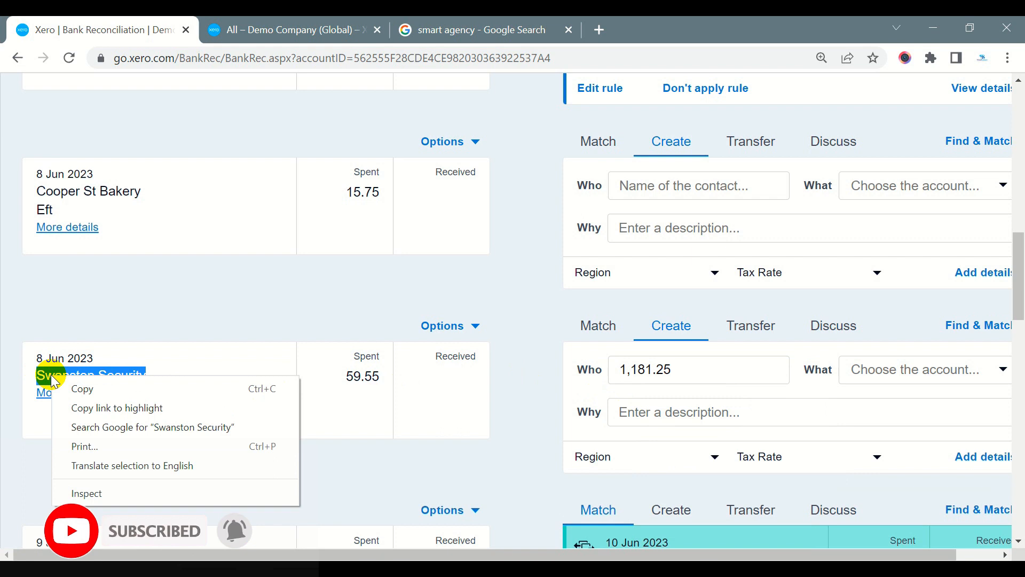
pyautogui.click(83, 388)
pyautogui.moveTo(677, 373); pyautogui.dragTo(591, 369)
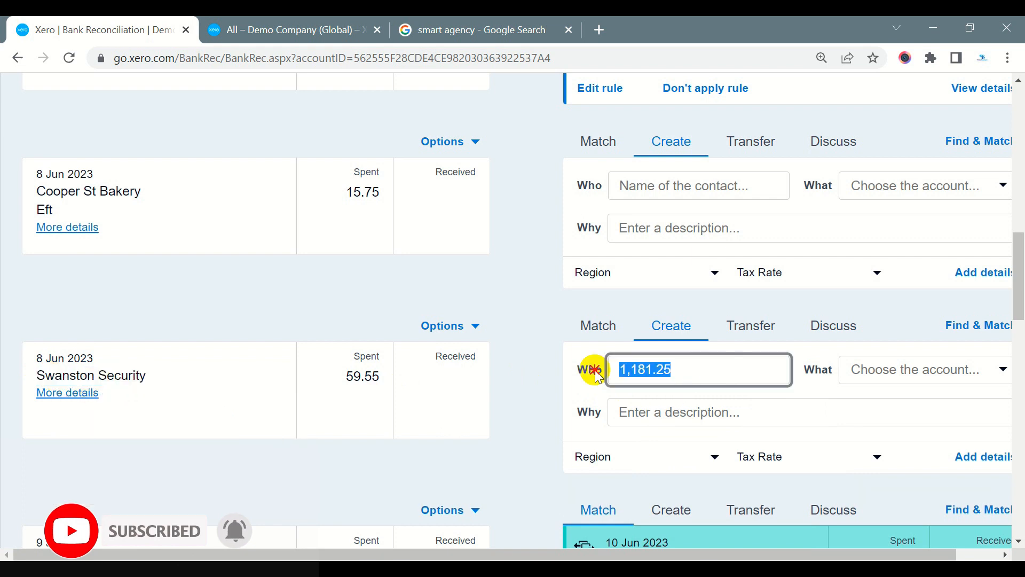
pyautogui.rightClick(660, 367)
pyautogui.click(705, 174)
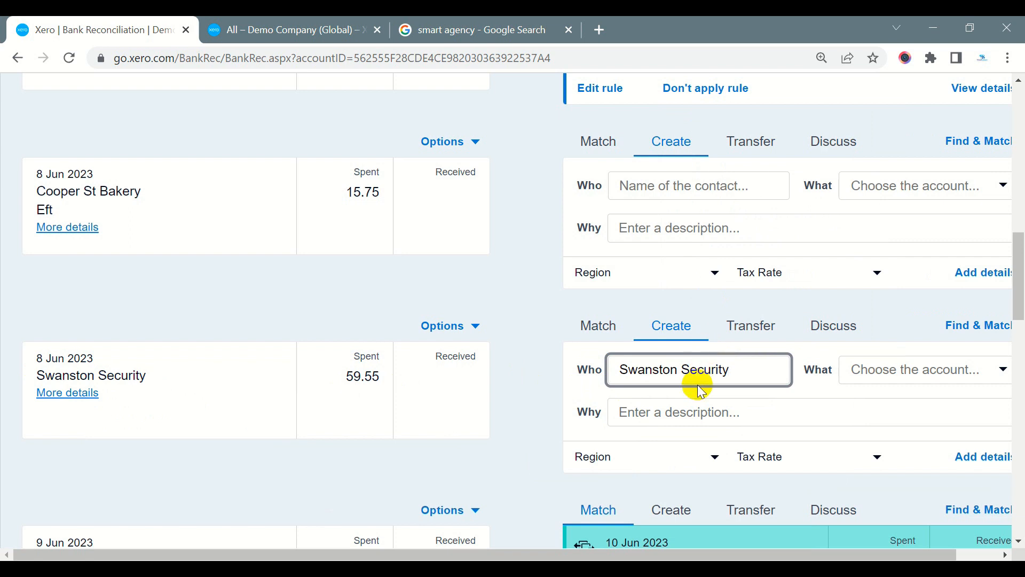
# - Search the accounts for the Swanston Security transaction and assign it to 453 - Office Expenses
pyautogui.press('Tab')
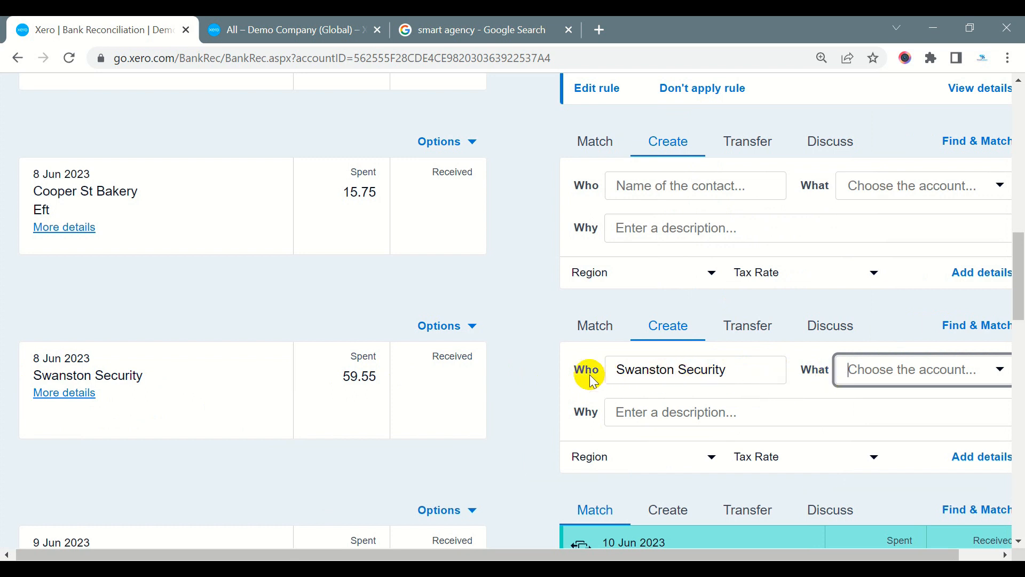
pyautogui.moveTo(597, 380); pyautogui.dragTo(577, 372)
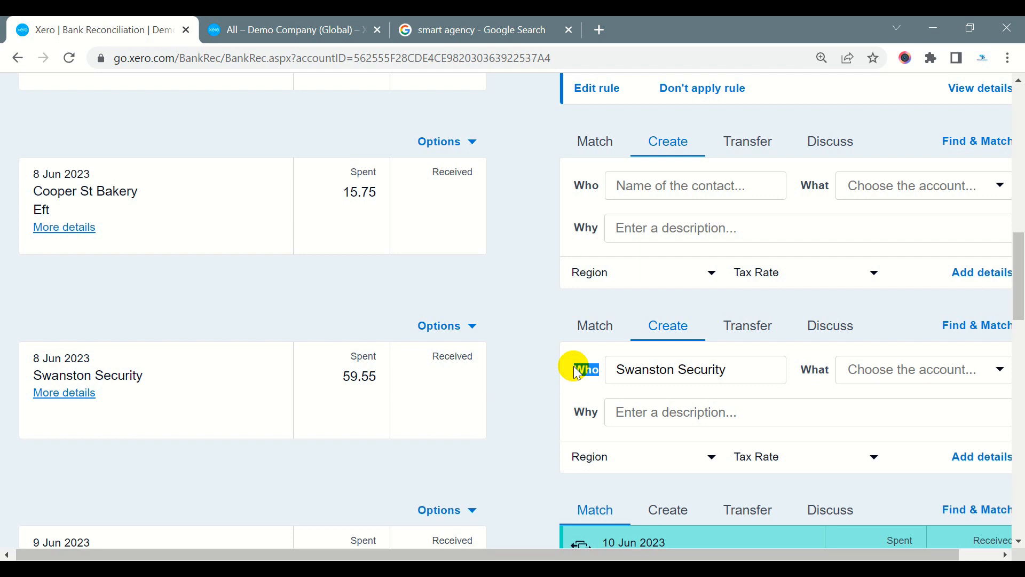
pyautogui.click(736, 373)
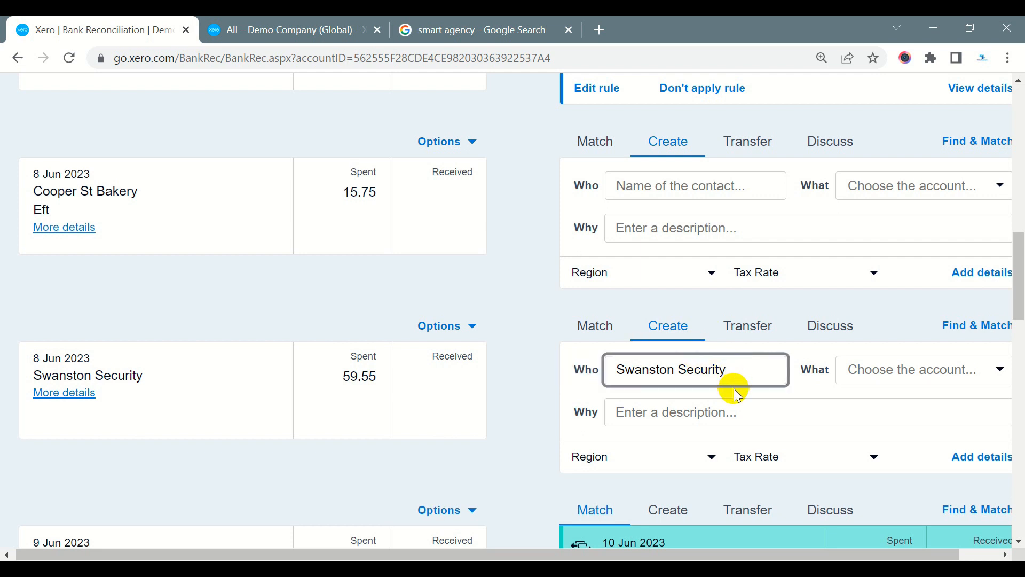
pyautogui.click(835, 374)
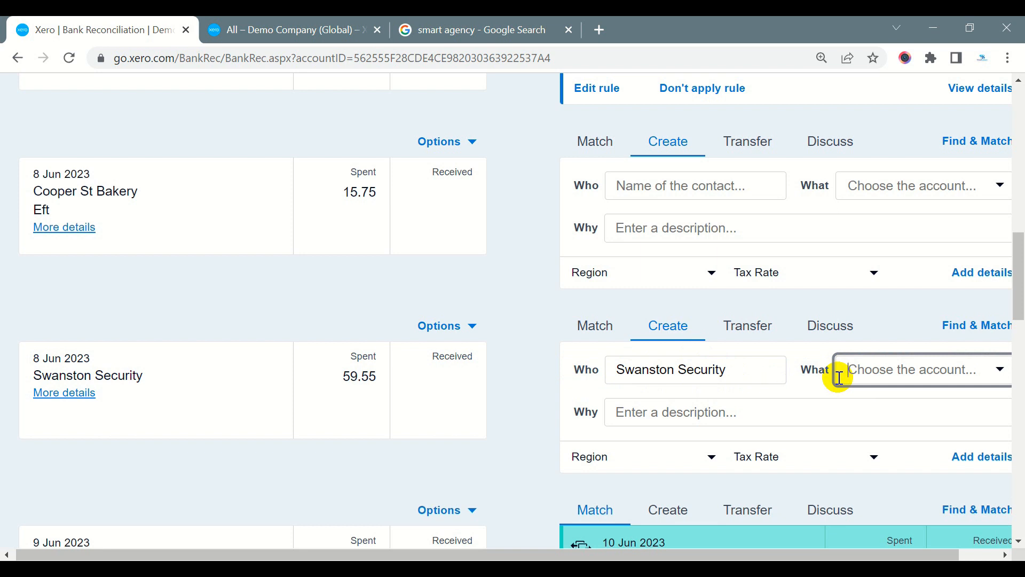
pyautogui.write('se')
pyautogui.write('c')
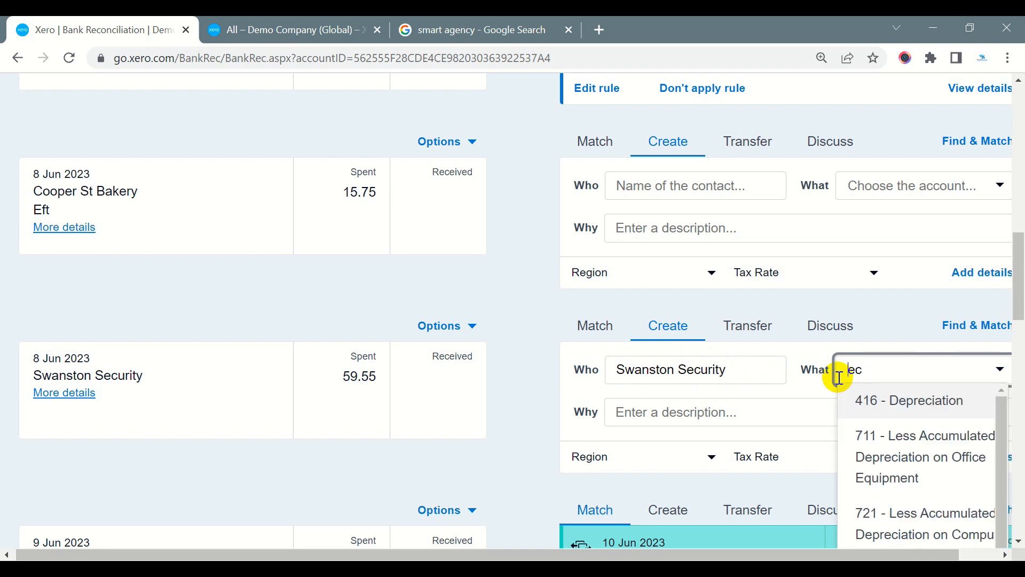
pyautogui.press('BackSpace')
pyautogui.press('BackSpace')
pyautogui.press('BackSpace')
pyautogui.write('p')
pyautogui.press('BackSpace')
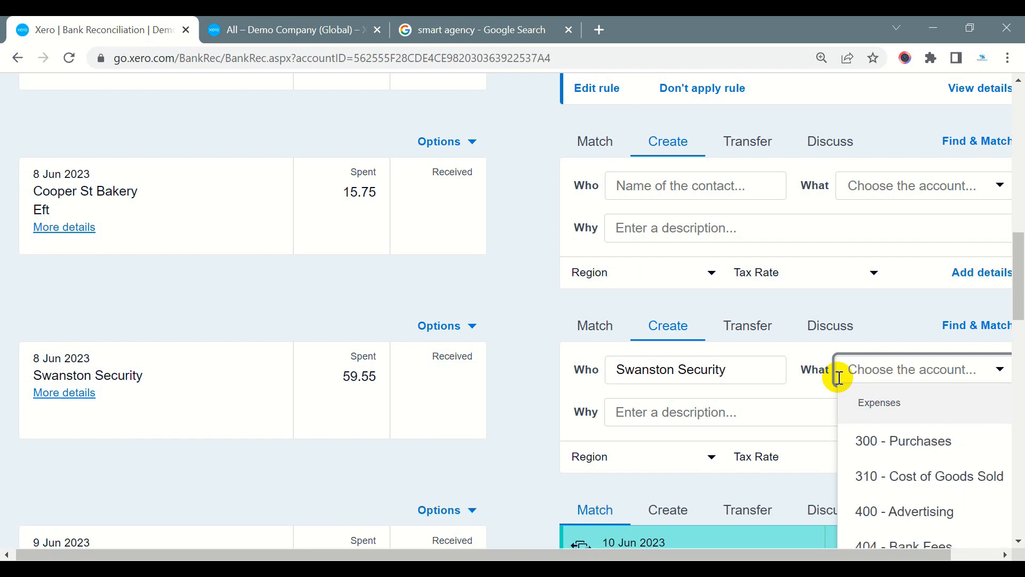
pyautogui.write('off')
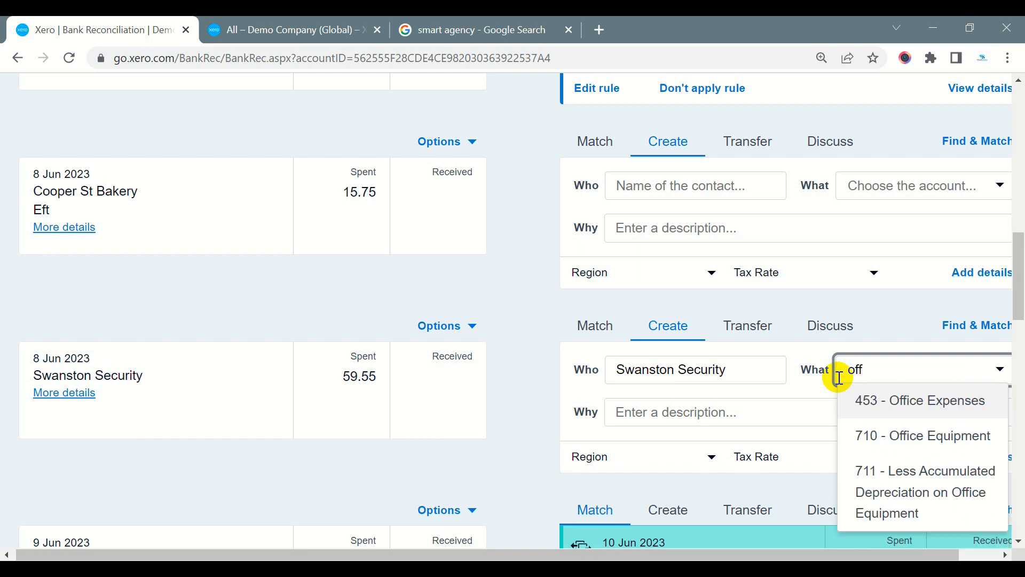
pyautogui.click(926, 401)
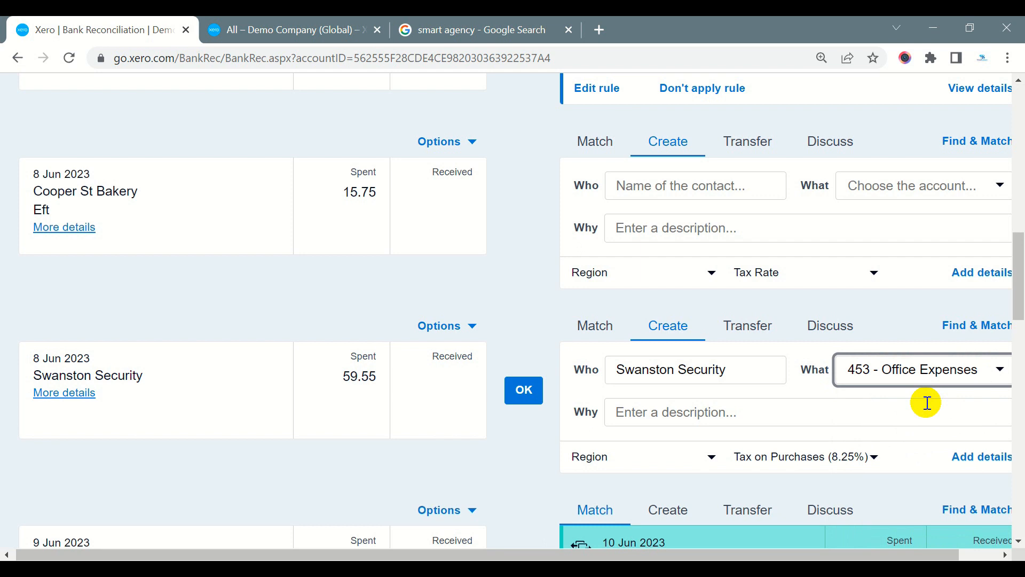
# - Copy the payee from the Swanston Security statement details and enter the description "Swanston Security Payment for June Security" for the transaction
pyautogui.click(64, 392)
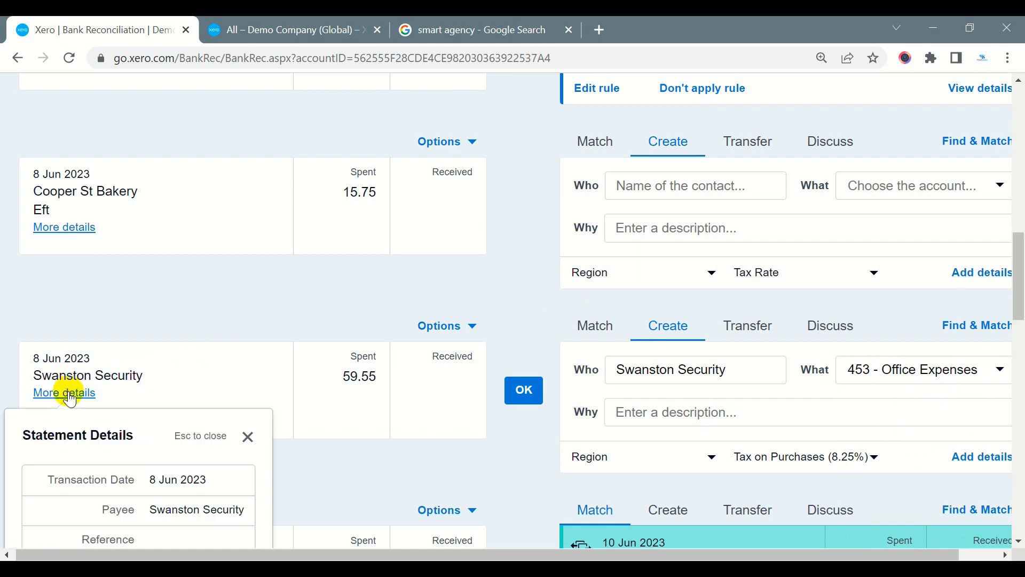
pyautogui.scroll(-1, 79, 400)
pyautogui.scroll(-1, 79, 395)
pyautogui.moveTo(238, 402); pyautogui.dragTo(152, 400)
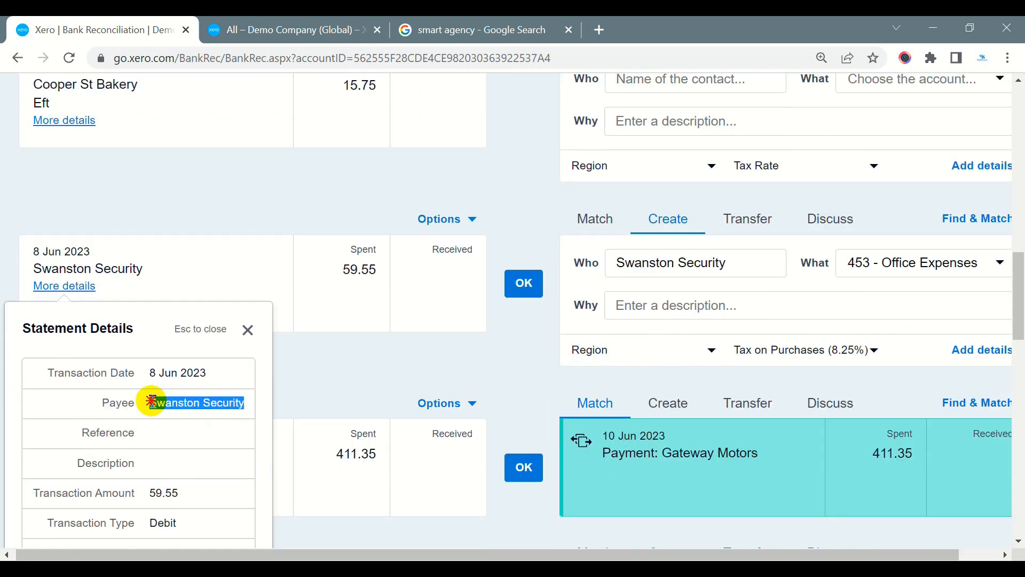
pyautogui.click(649, 302)
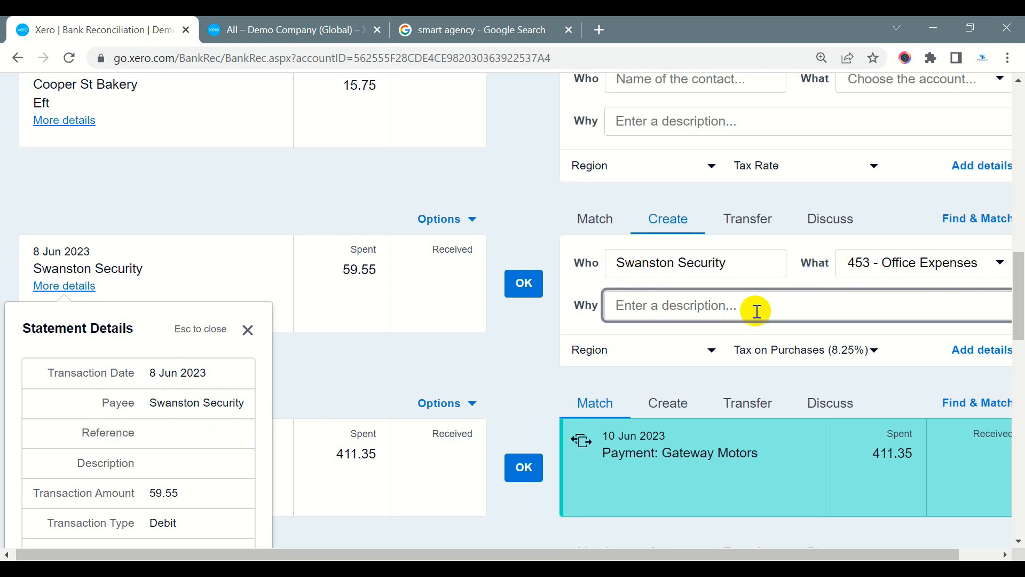
pyautogui.click(248, 329)
pyautogui.click(659, 305)
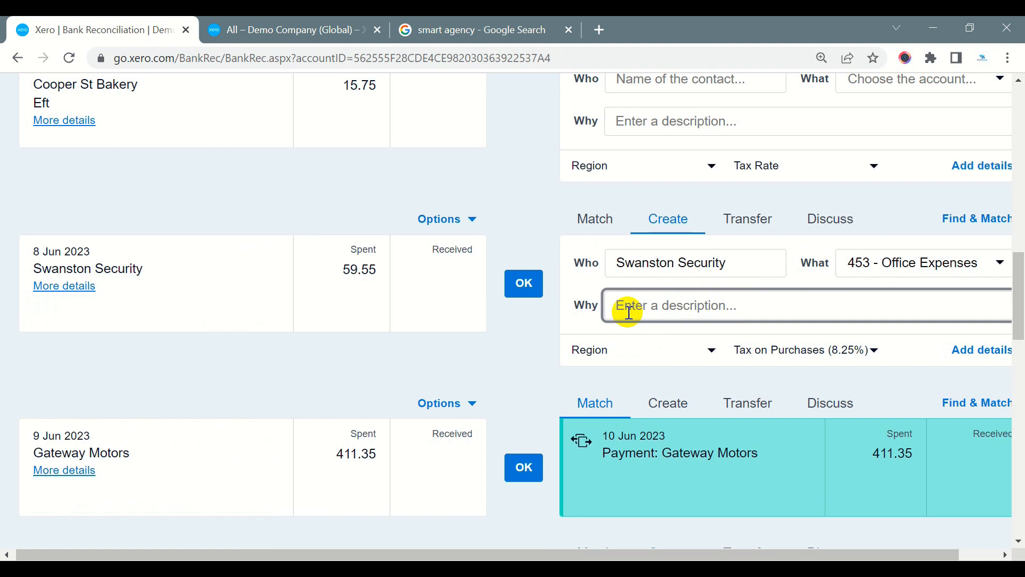
pyautogui.hotkey('ctrl', 'v')
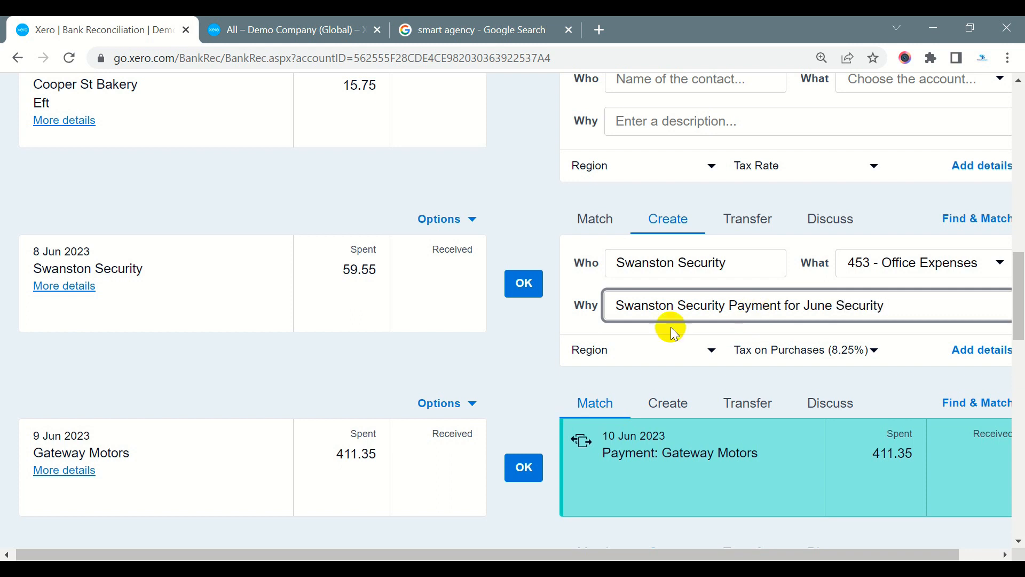
# - Set the region of the Swanston Security transaction to North
pyautogui.click(710, 350)
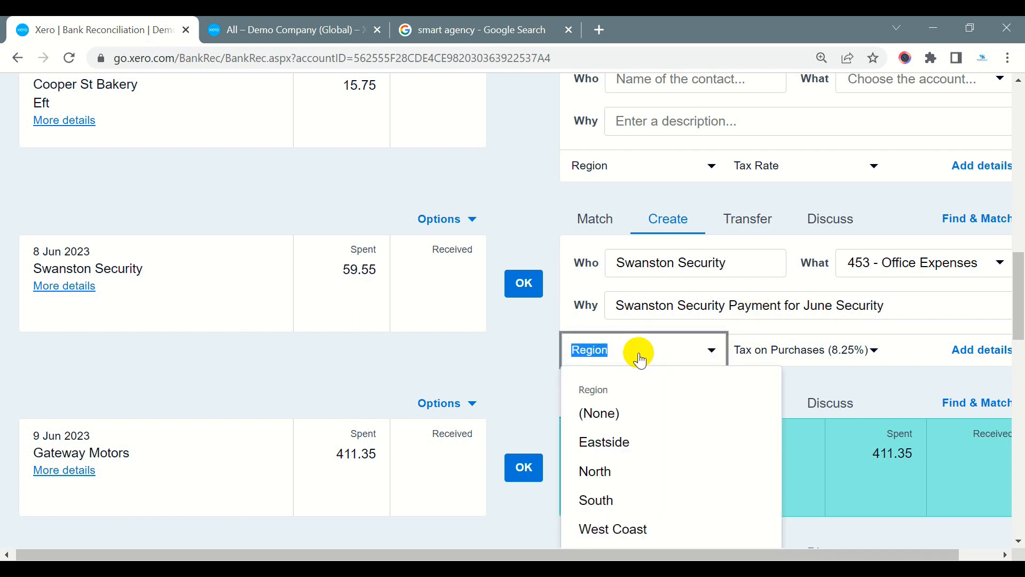
pyautogui.click(596, 472)
pyautogui.click(540, 350)
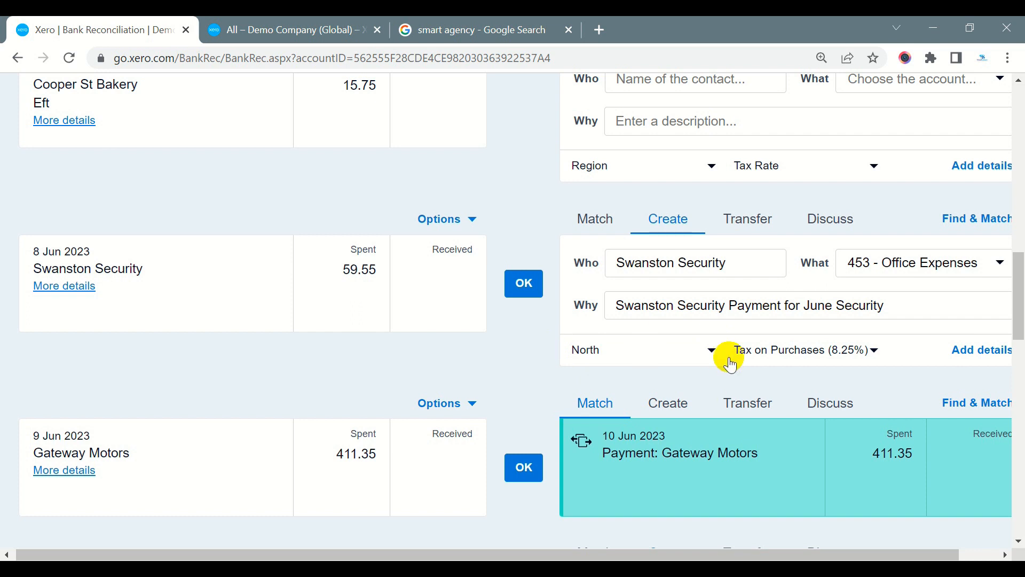
# - Choose Tax on Purchases (8.25%) as the tax rate and reconcile the 59.55 Swanston Security statement line
pyautogui.click(874, 349)
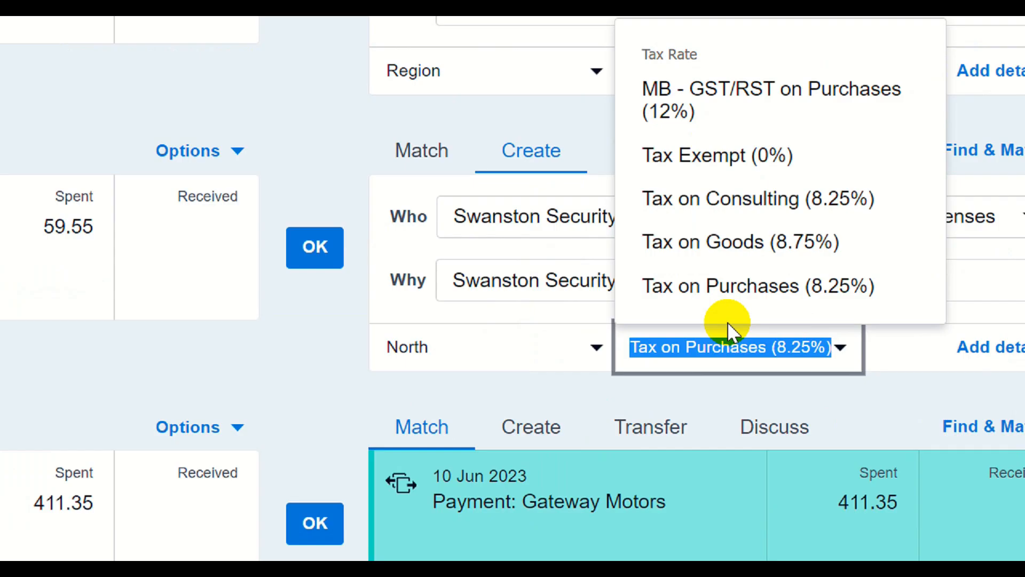
pyautogui.click(785, 315)
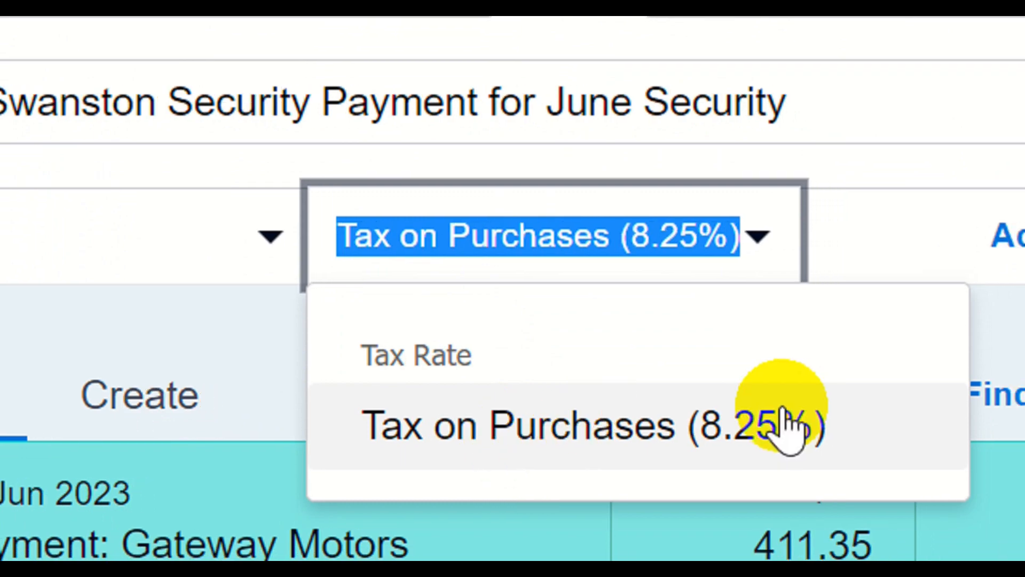
pyautogui.click(780, 316)
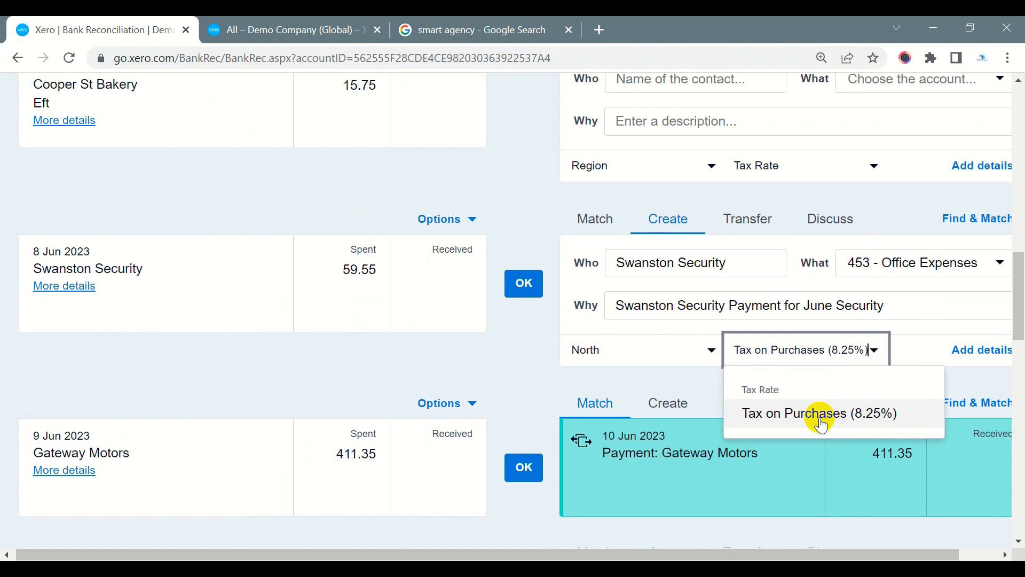
pyautogui.click(582, 427)
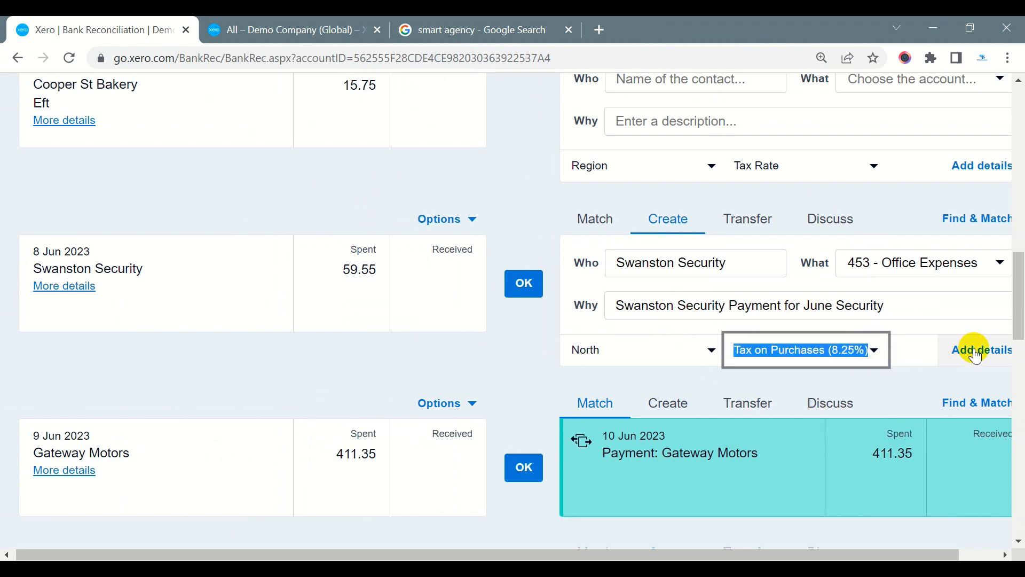
pyautogui.click(525, 284)
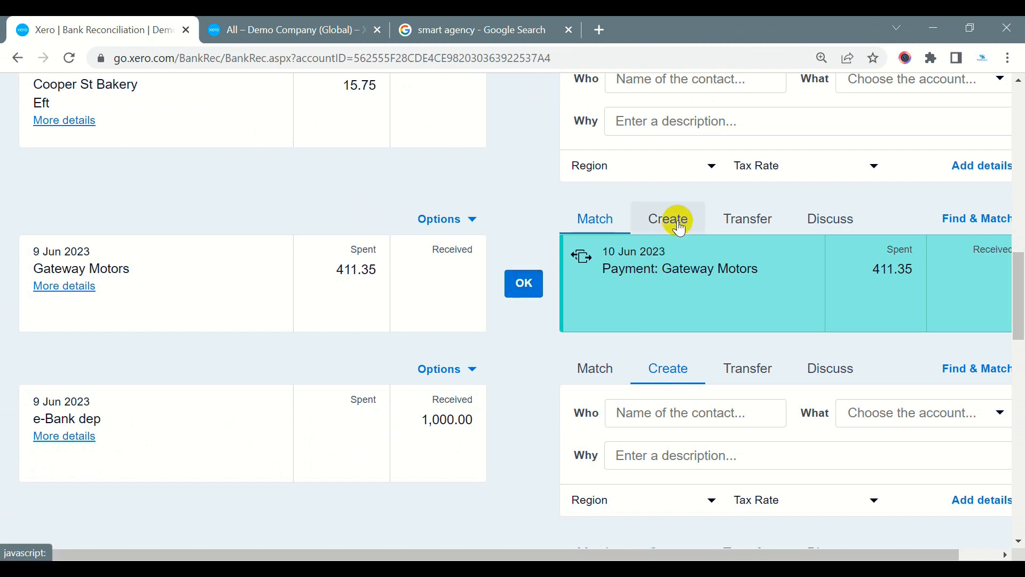
# - View the transfer options and the discussion notes area of the 411.35 Gateway Motors statement line
pyautogui.click(744, 223)
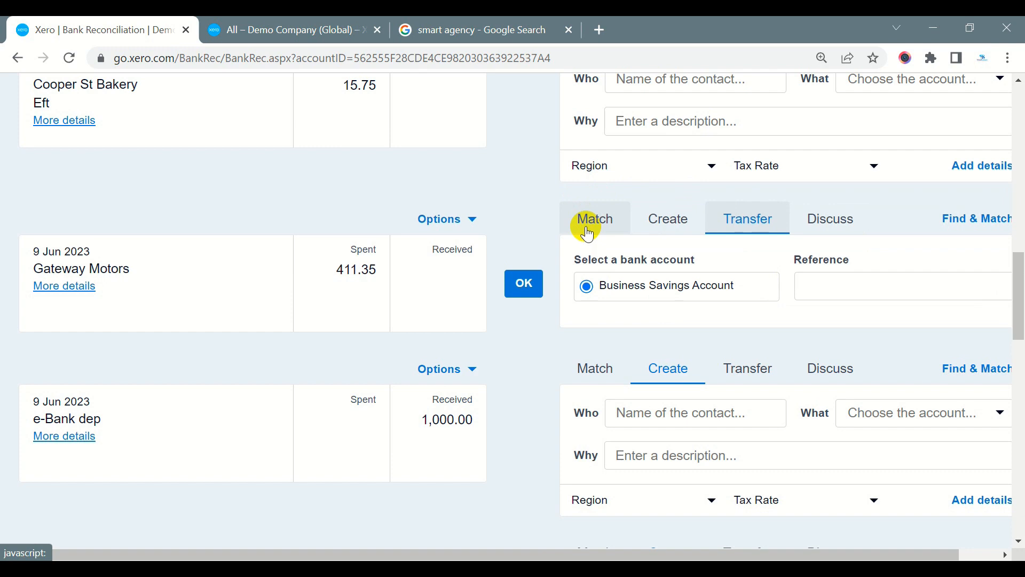
pyautogui.click(828, 218)
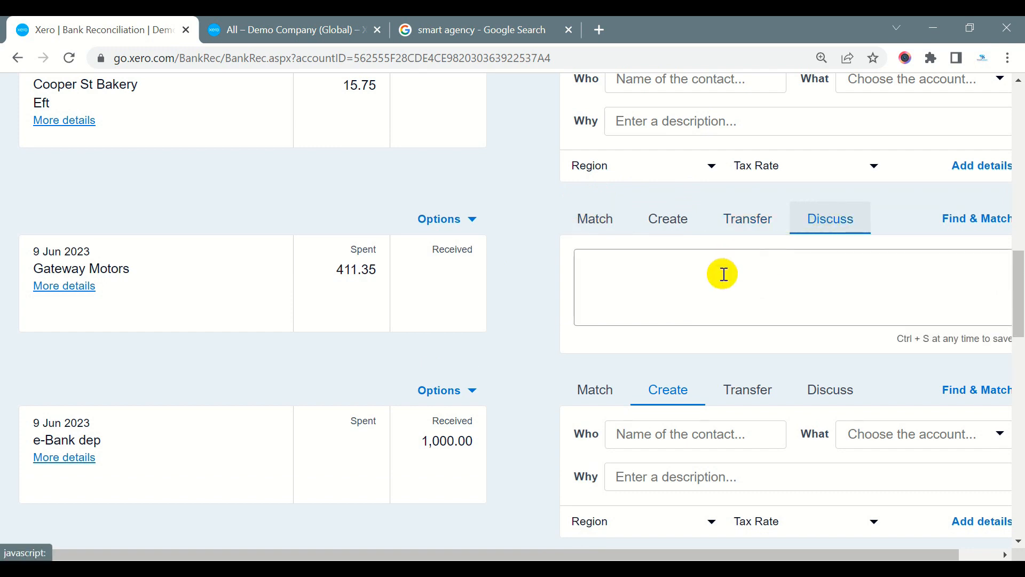
pyautogui.click(668, 275)
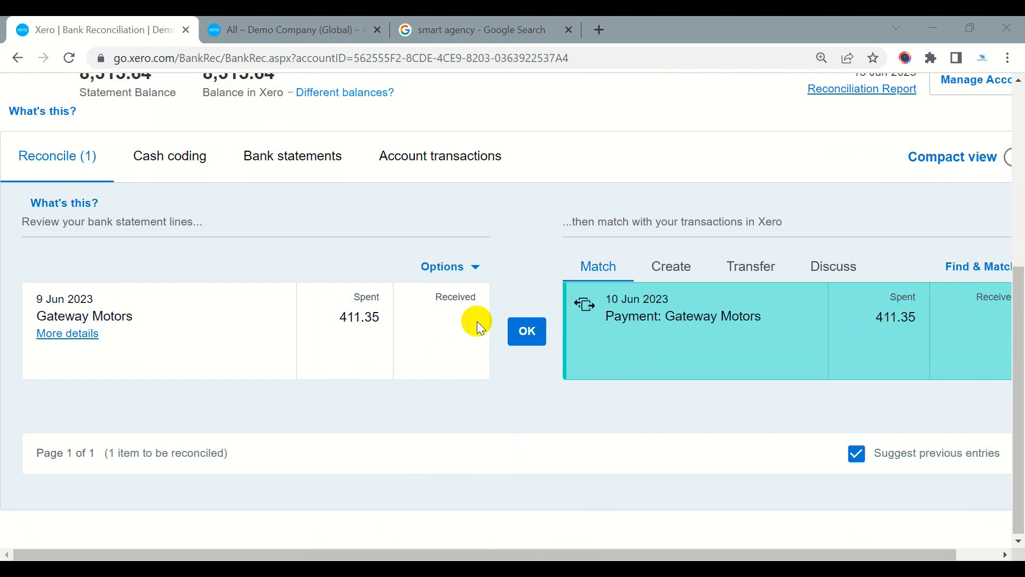
# - Reconcile the 411.35 Gateway Motors statement line with its suggested payment and check the account's reconciliation status
pyautogui.click(527, 334)
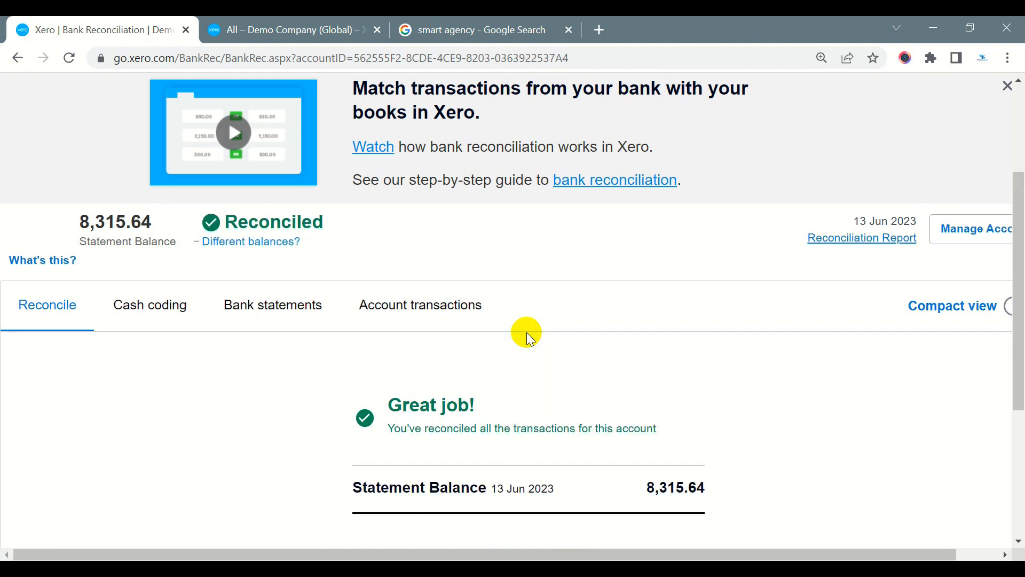
pyautogui.scroll(-4, 421, 319)
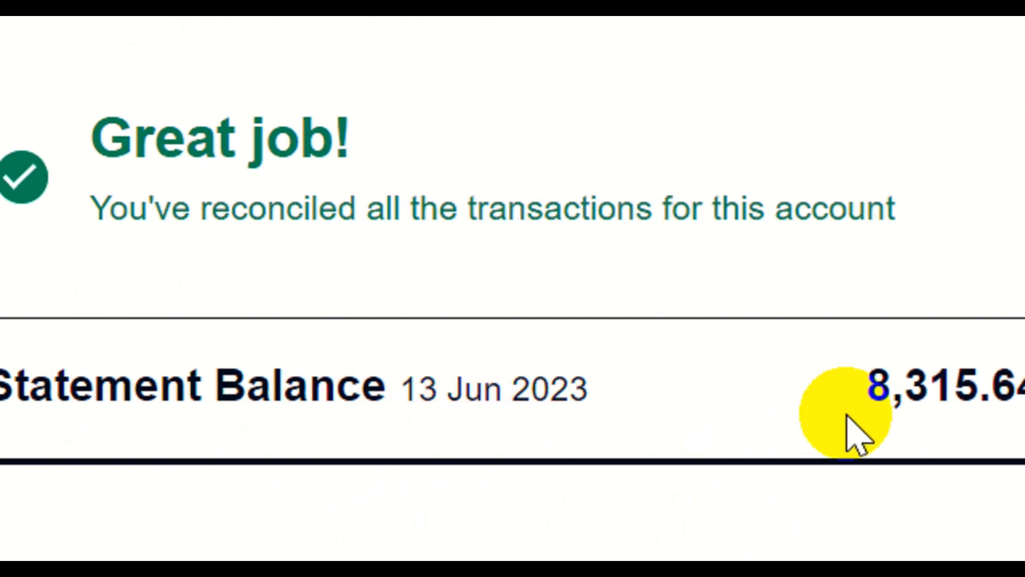
pyautogui.scroll(1, 315, 440)
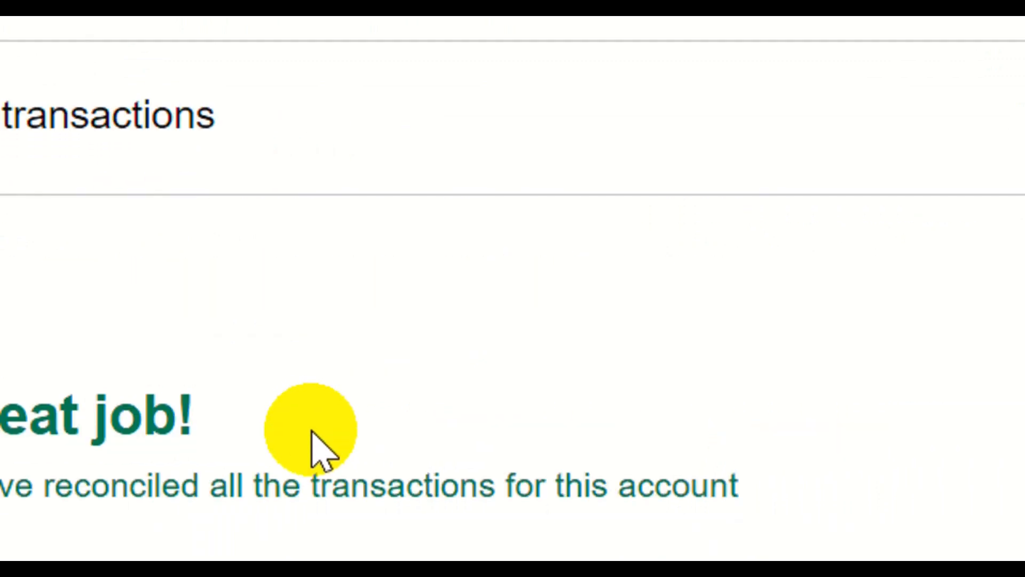
# - Return to the dashboard, open the Business Bank Account's Reconciliation Report and examine its Bank Reconciliation Summary
pyautogui.scroll(3, 310, 426)
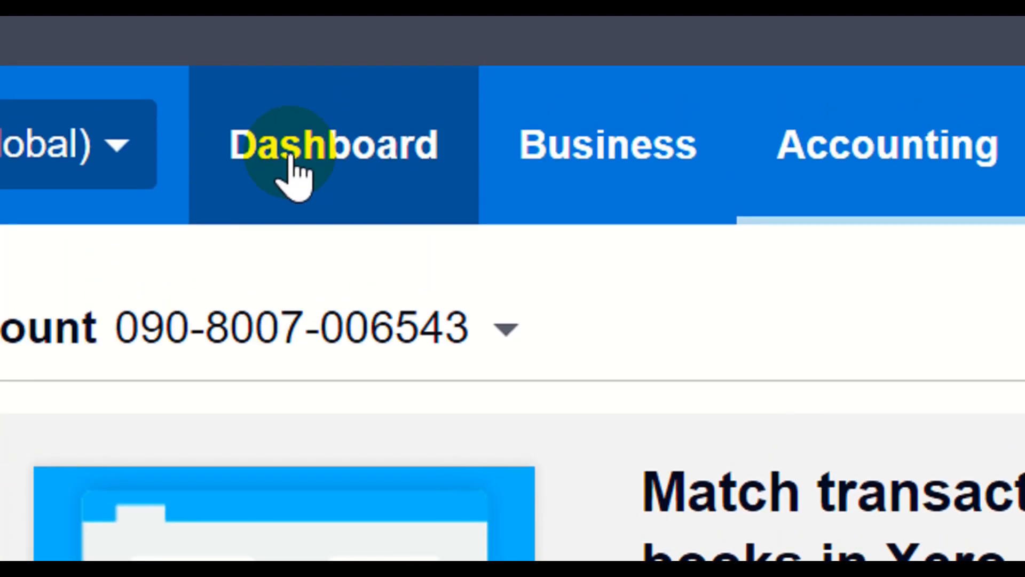
pyautogui.click(292, 161)
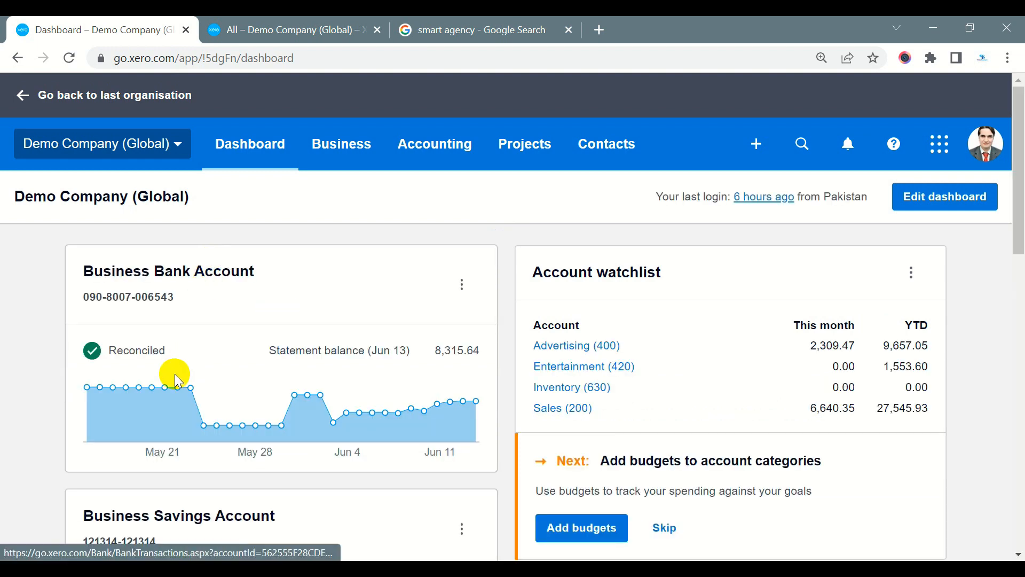
pyautogui.scroll(-2, 160, 363)
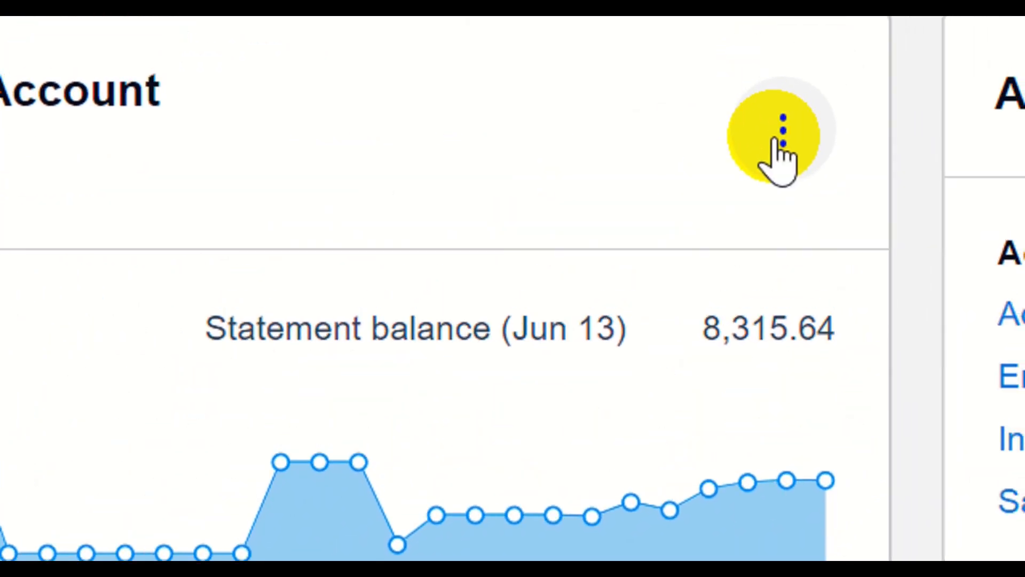
pyautogui.click(773, 159)
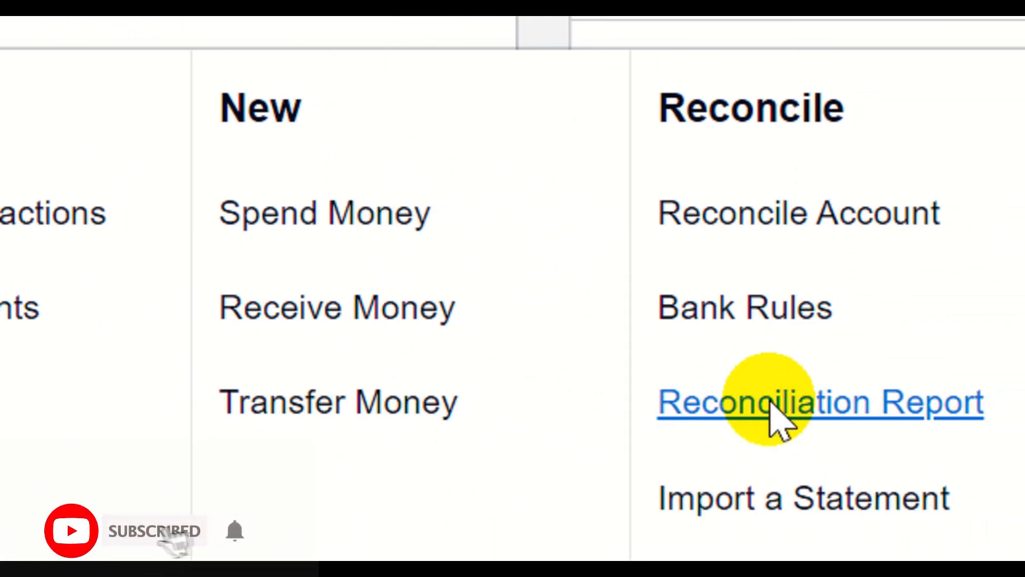
pyautogui.click(773, 414)
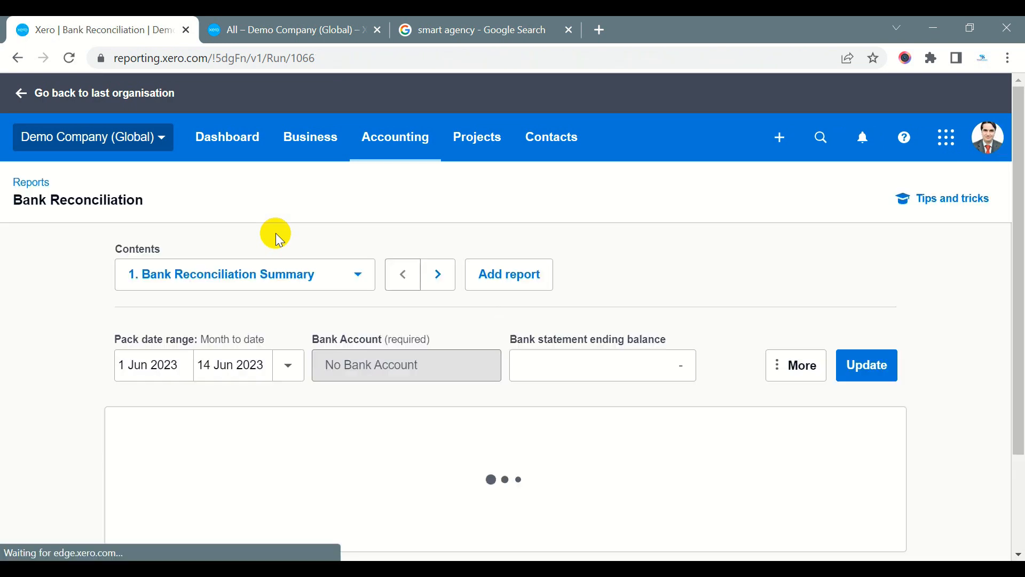
pyautogui.scroll(-4, 136, 303)
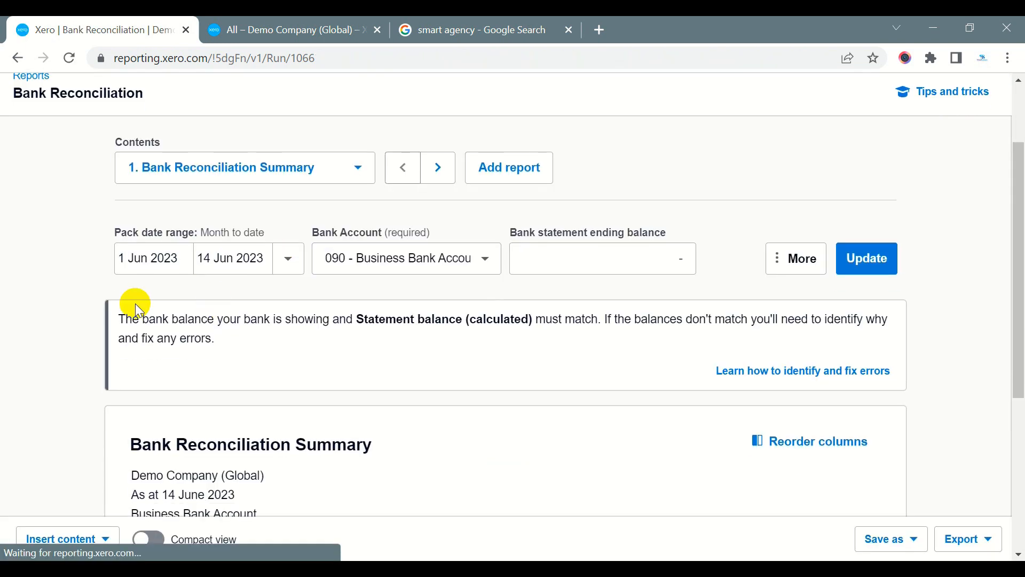
pyautogui.scroll(2, 156, 231)
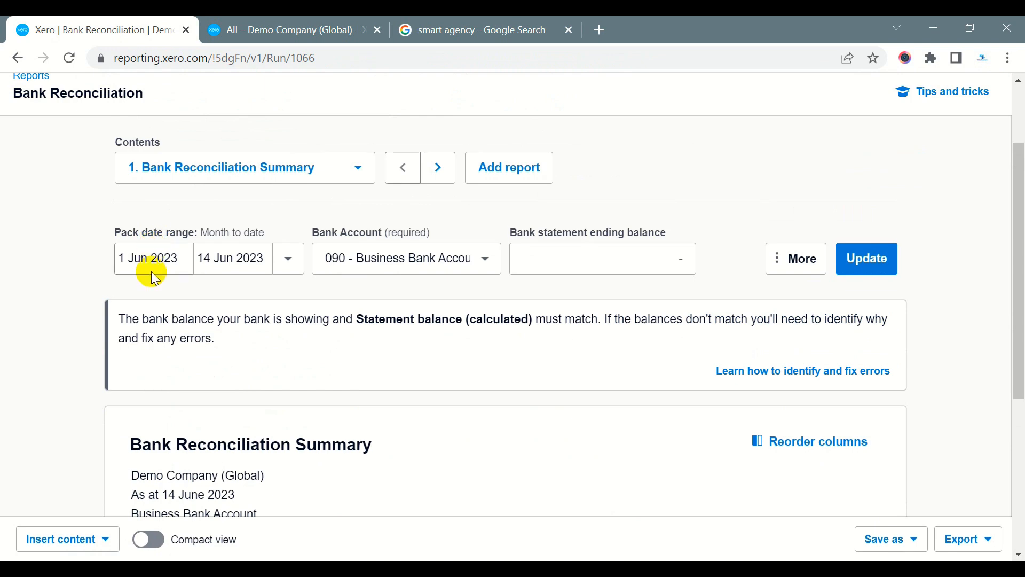
pyautogui.scroll(-2, 173, 259)
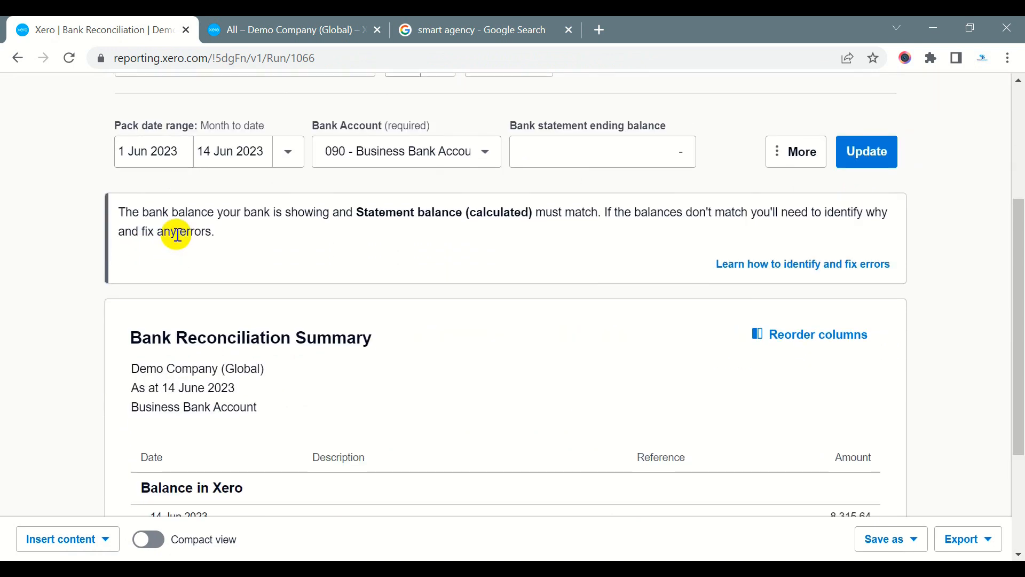
pyautogui.scroll(2, 171, 229)
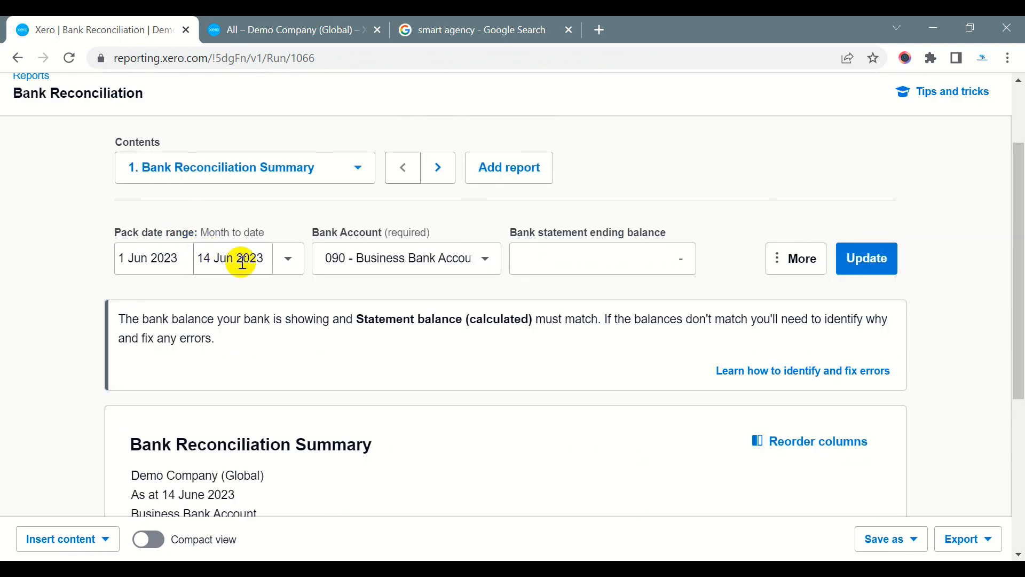
# - View the bank account choices for the report and examine the Balance in Xero entry for 14 Jun 2023
pyautogui.click(324, 258)
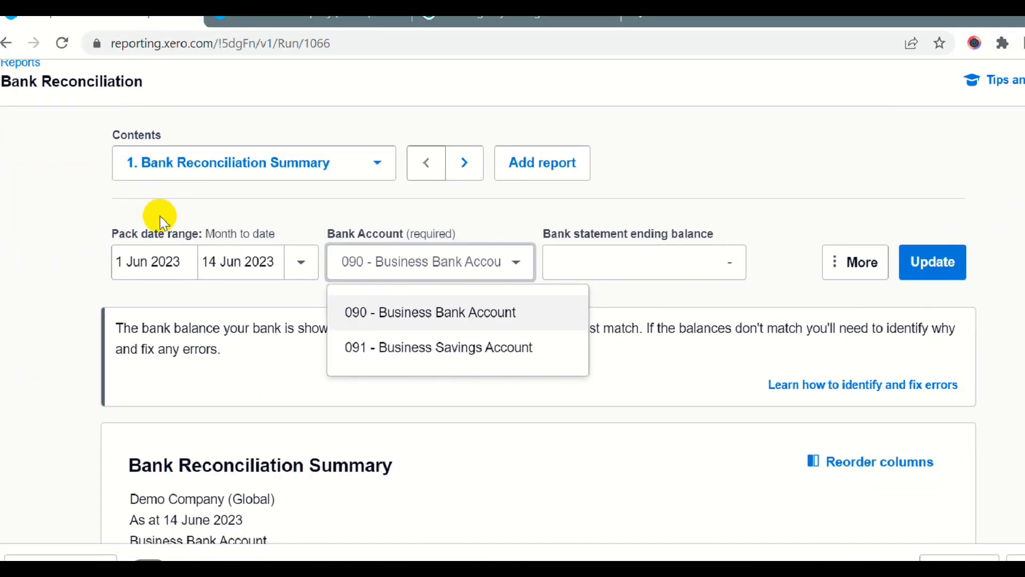
pyautogui.scroll(-2, 180, 260)
pyautogui.scroll(-1, 184, 261)
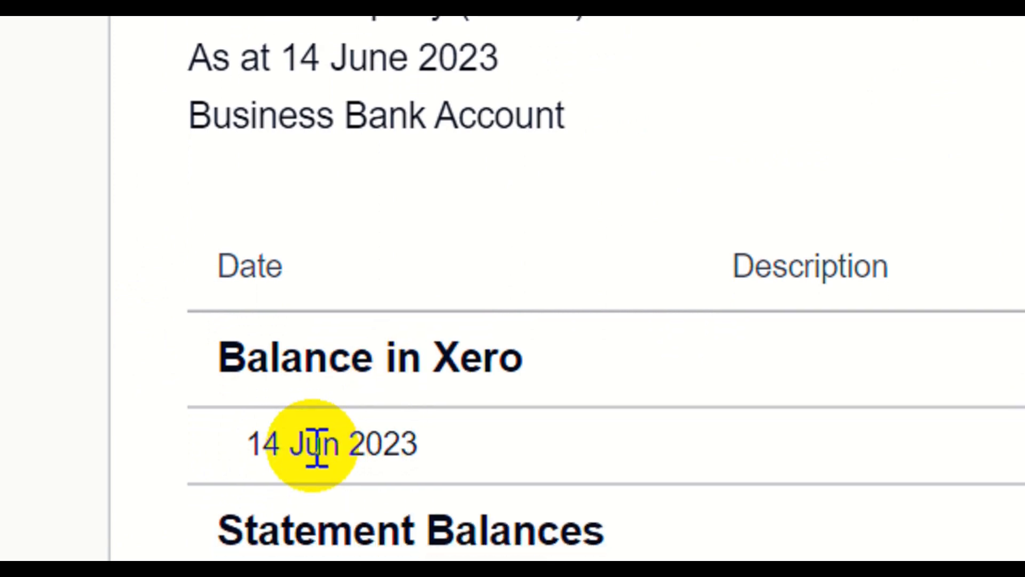
pyautogui.moveTo(256, 436); pyautogui.dragTo(745, 432)
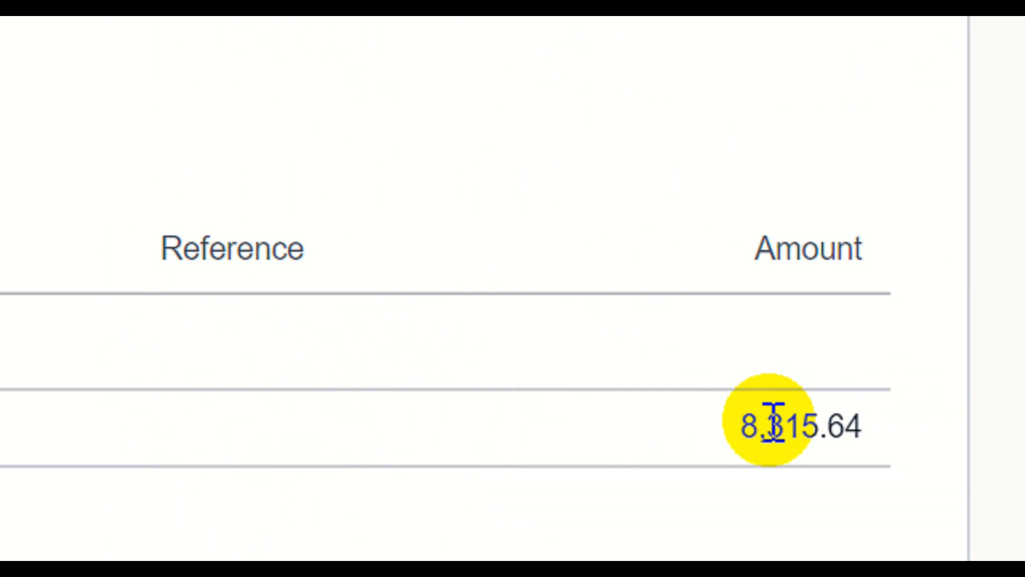
pyautogui.moveTo(750, 426); pyautogui.dragTo(870, 426)
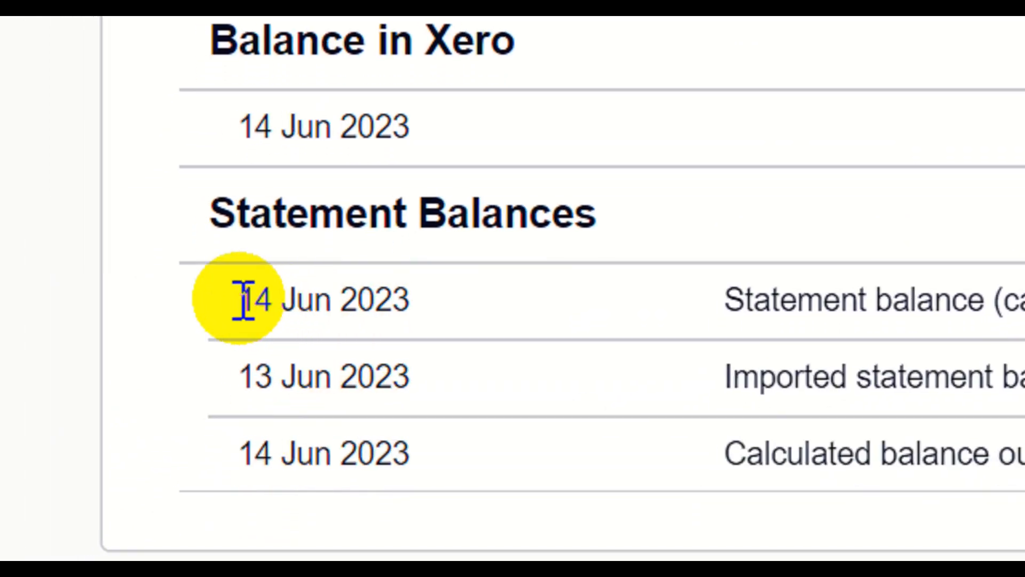
# - Compare the calculated and imported statement balances with the Balance in Xero amount in the Bank Reconciliation Summary
pyautogui.moveTo(243, 299); pyautogui.dragTo(533, 298)
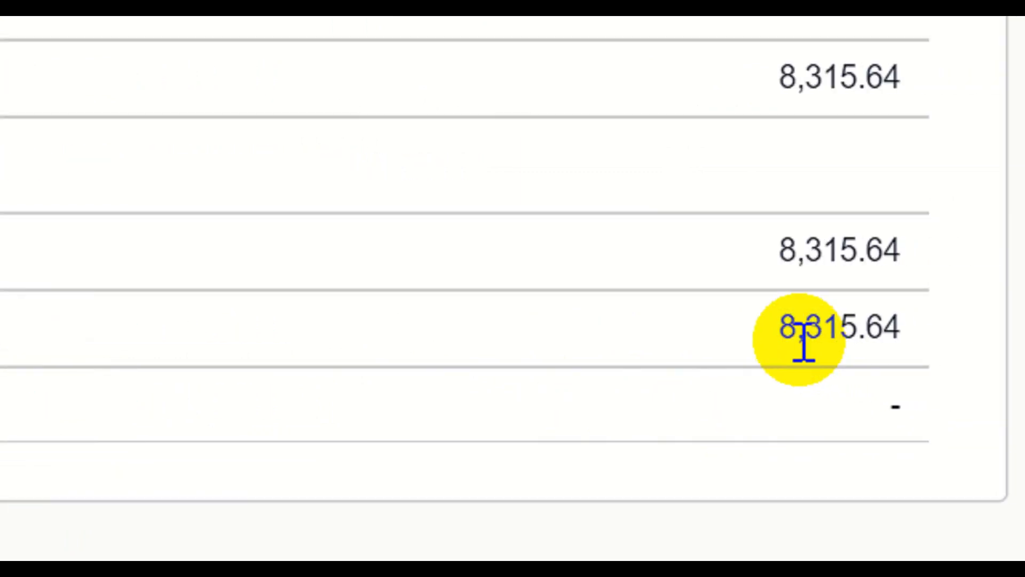
pyautogui.moveTo(873, 327); pyautogui.dragTo(982, 327)
pyautogui.moveTo(694, 249); pyautogui.dragTo(832, 299)
pyautogui.click(685, 80)
pyautogui.moveTo(629, 133); pyautogui.dragTo(364, 380)
pyautogui.click(235, 399)
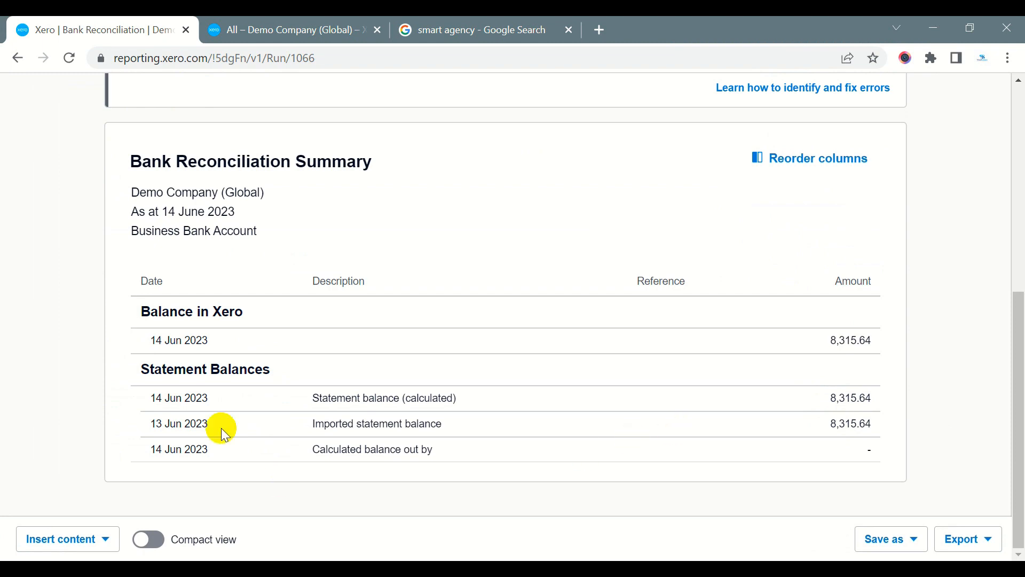
pyautogui.moveTo(190, 342); pyautogui.dragTo(856, 341)
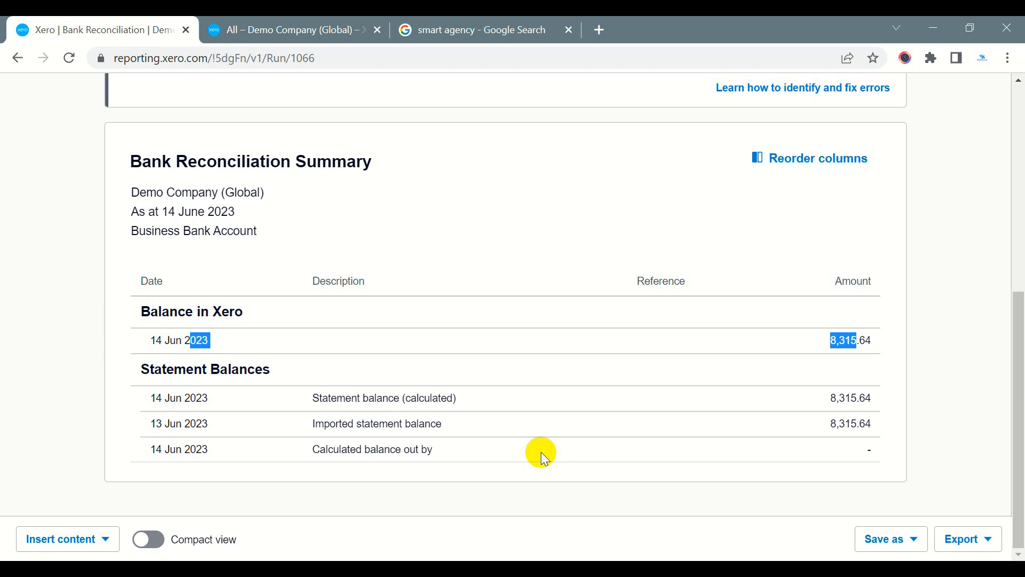
# - Return to the dashboard and view the Business Bank Account's balance chart and the Business Savings Account card
pyautogui.scroll(7, 383, 483)
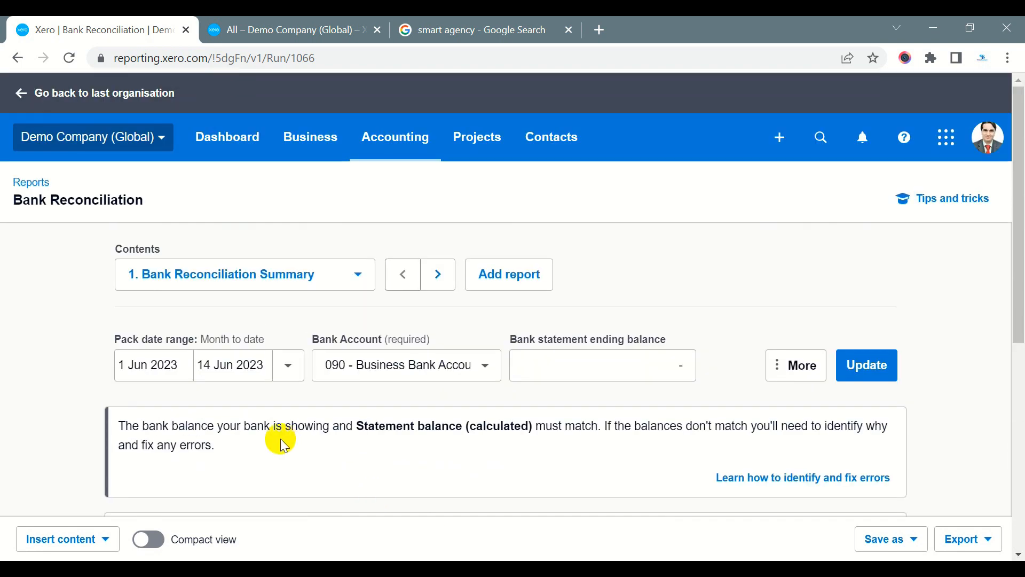
pyautogui.click(212, 150)
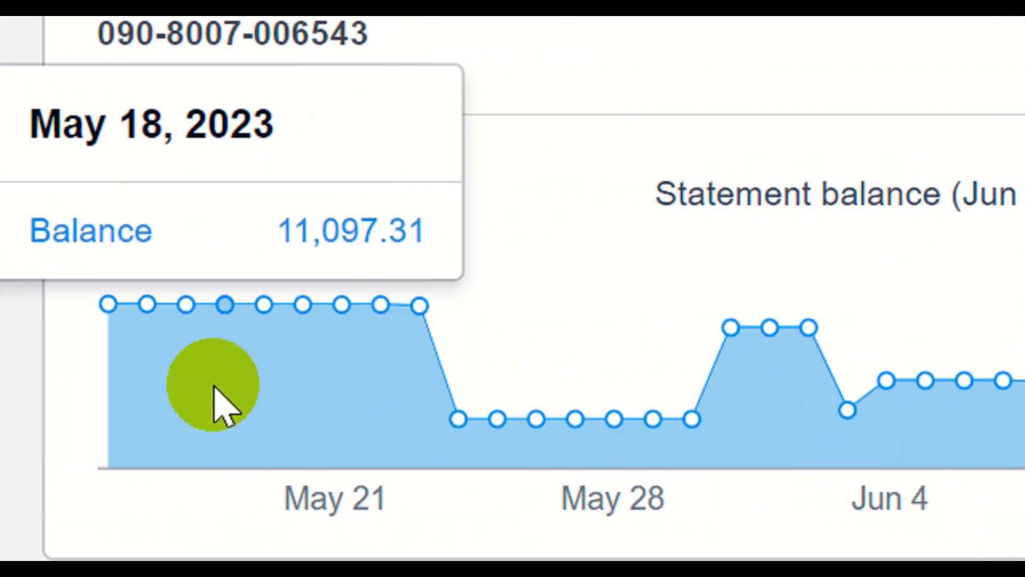
pyautogui.scroll(-5, 215, 386)
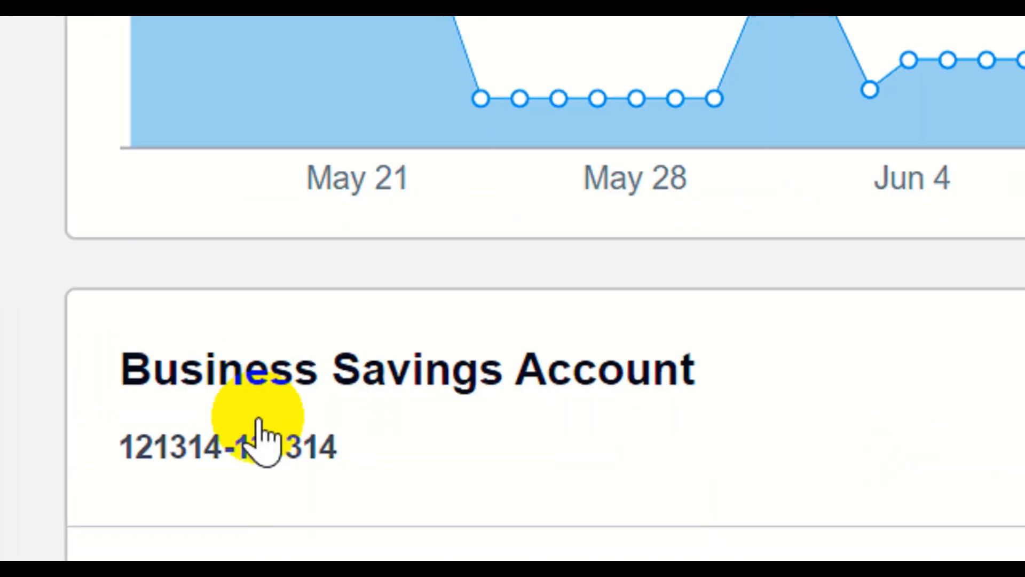